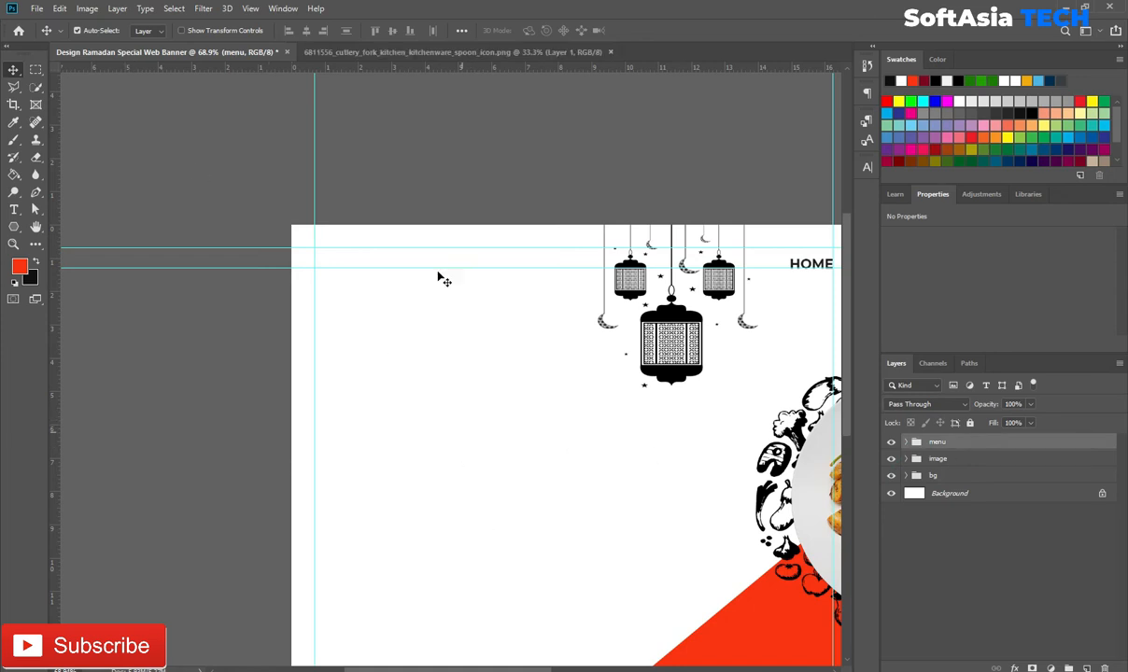
Step: Bring the fork-and-spoon icon into the banner, fill it red, and convert it to a smart object
left_click(433, 51)
left_click_drag(533, 479, 477, 415)
left_click(917, 444, "ctrl")
key("alt+BackSpace")
key("ctrl+d")
right_click(942, 442)
left_click(840, 293)
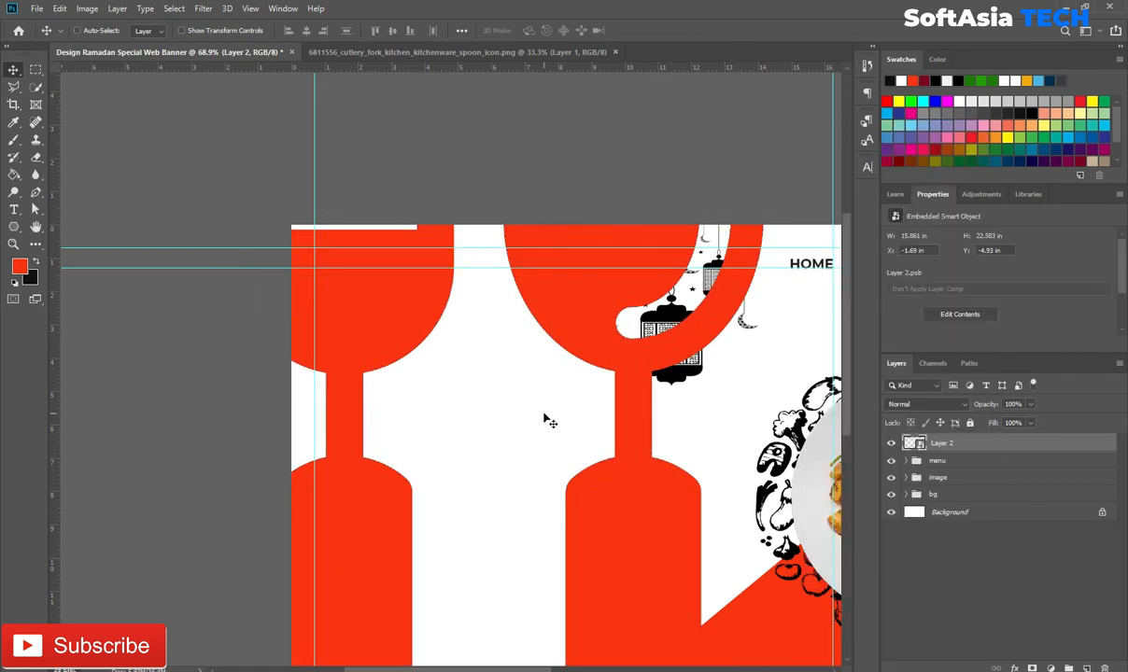
Step: Shrink the cutlery icon to logo size in the banner's top-left corner
key("ctrl+t")
left_click_drag(234, 436, 331, 310)
left_click_drag(297, 245, 368, 345)
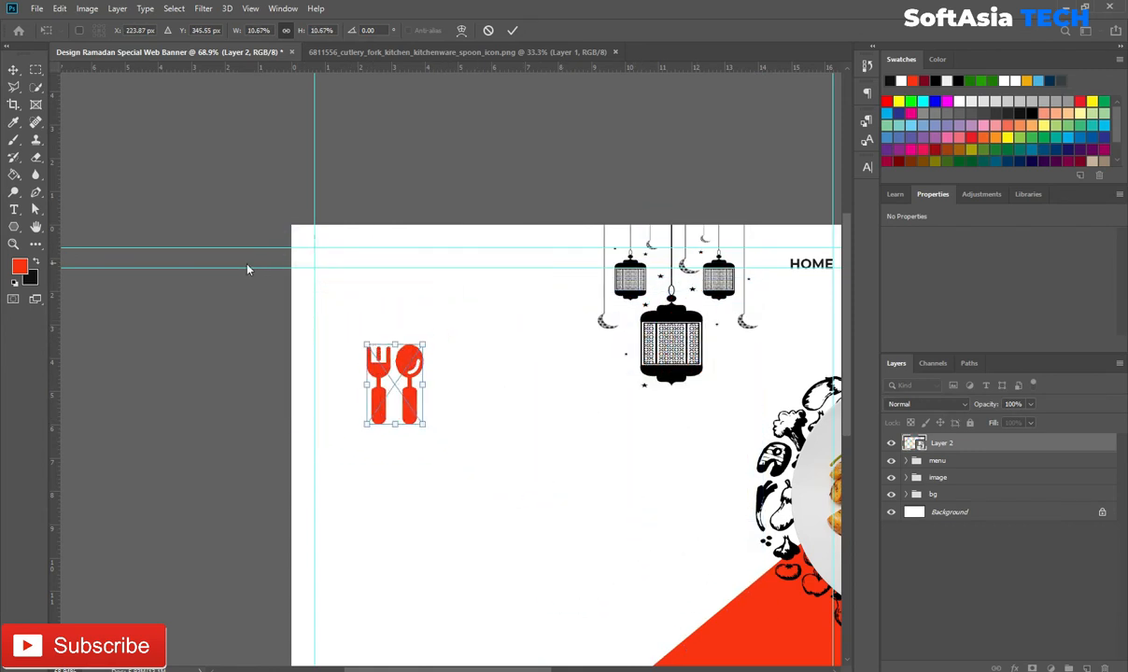
left_click_drag(394, 383, 332, 287)
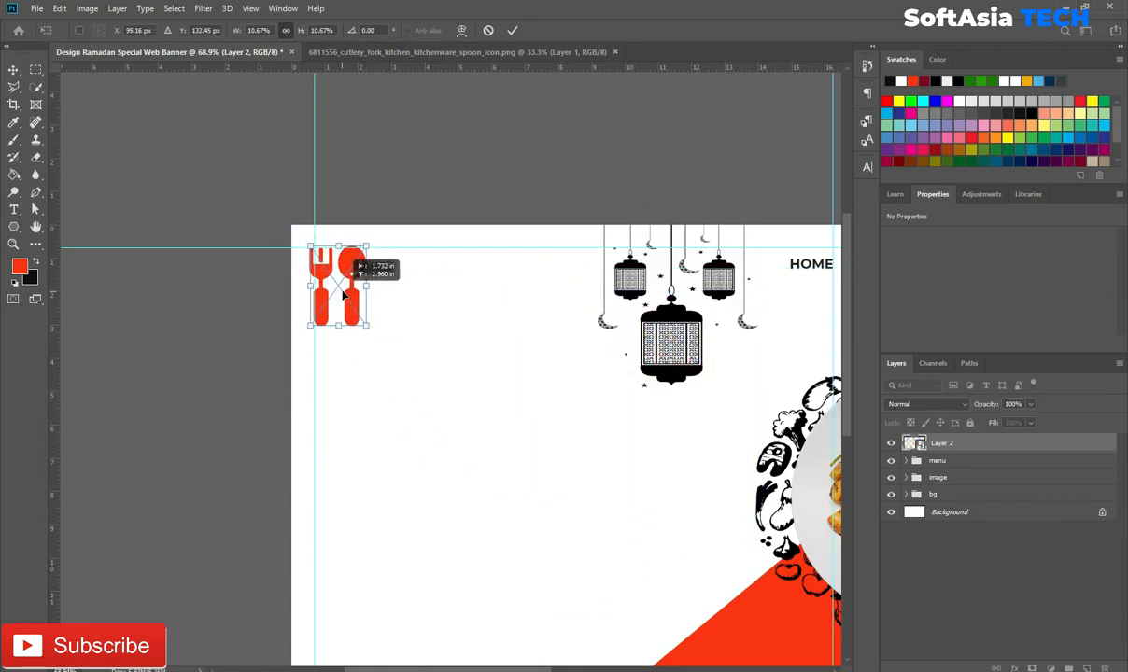
scroll(335, 416, "up", 3)
left_click_drag(401, 298, 329, 192)
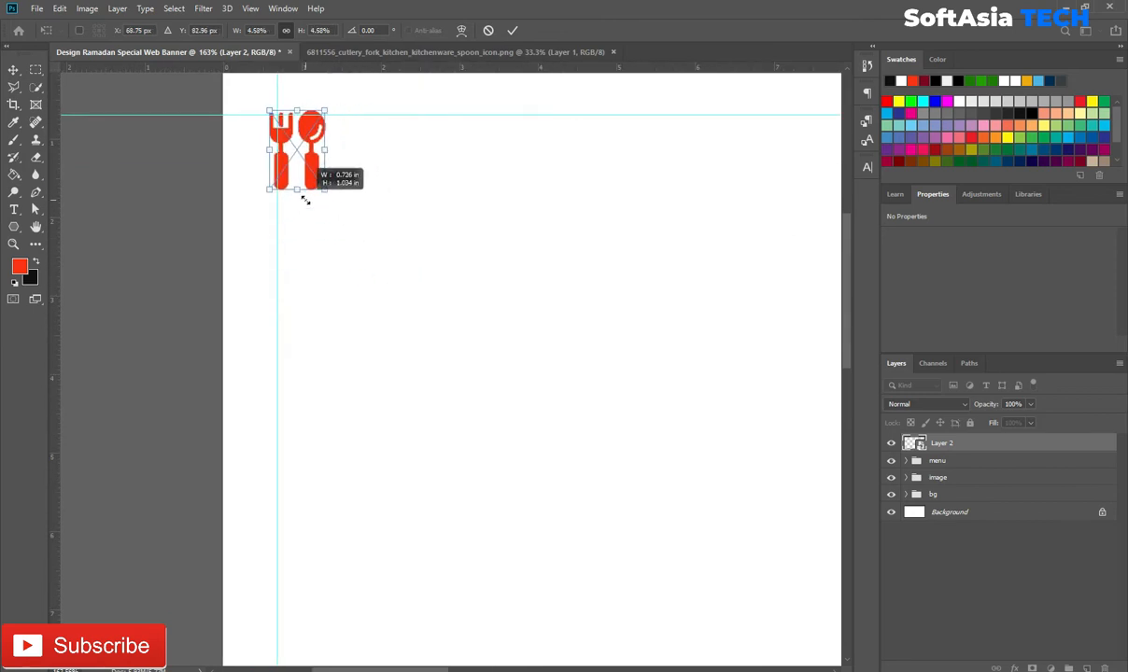
left_click_drag(293, 135, 297, 138)
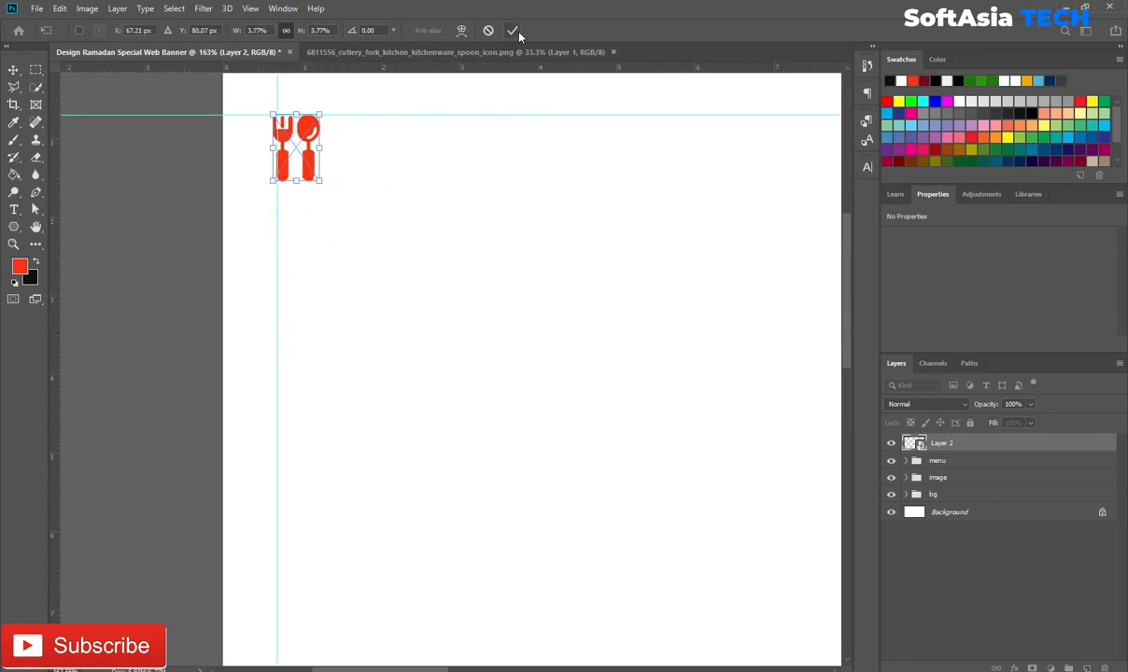
left_click(511, 30)
key("t")
left_click(373, 155)
Step: Finish the SA text and enlarge it beside the cutlery icon
key("BackSpace")
left_click(966, 446)
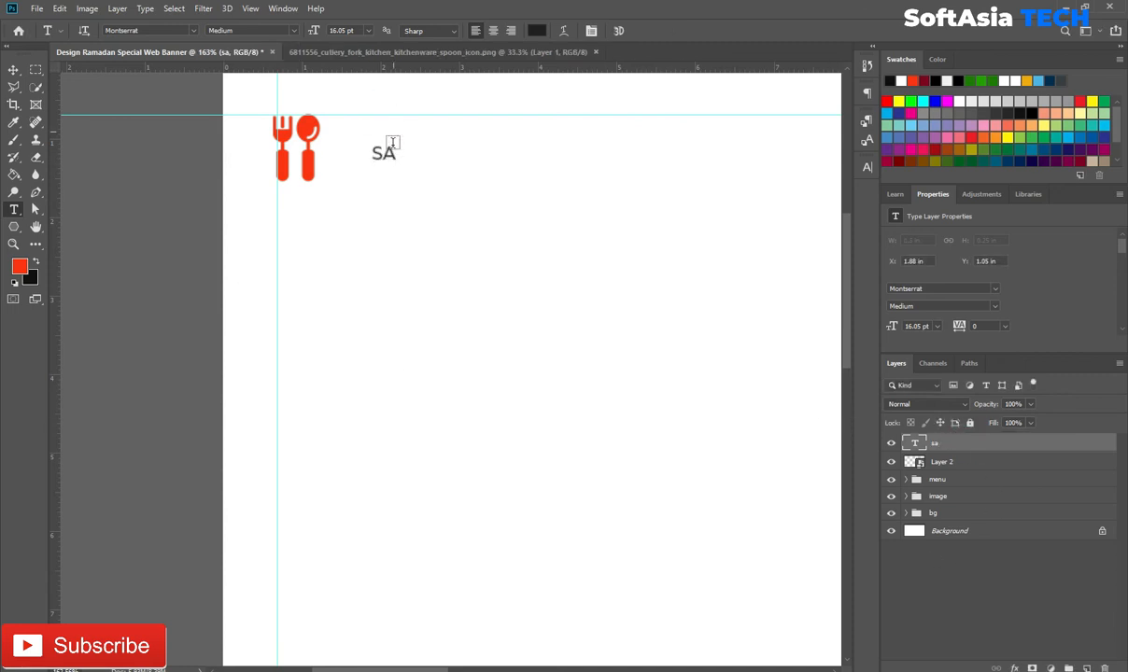
key("ctrl+t")
left_click_drag(397, 138, 378, 122)
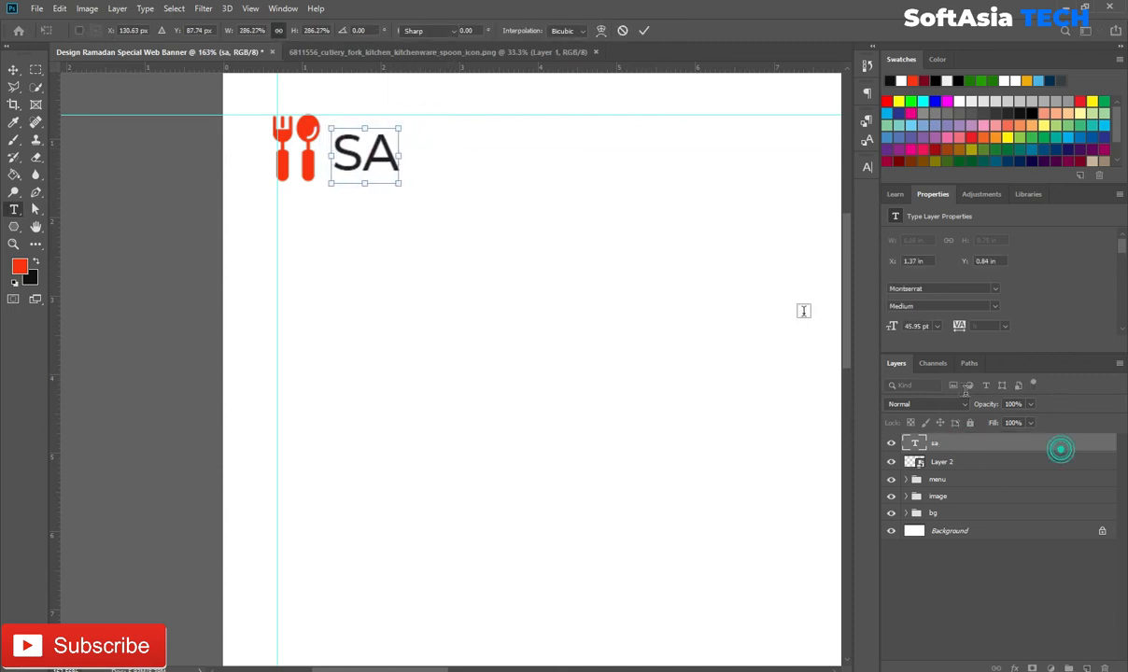
key("Return")
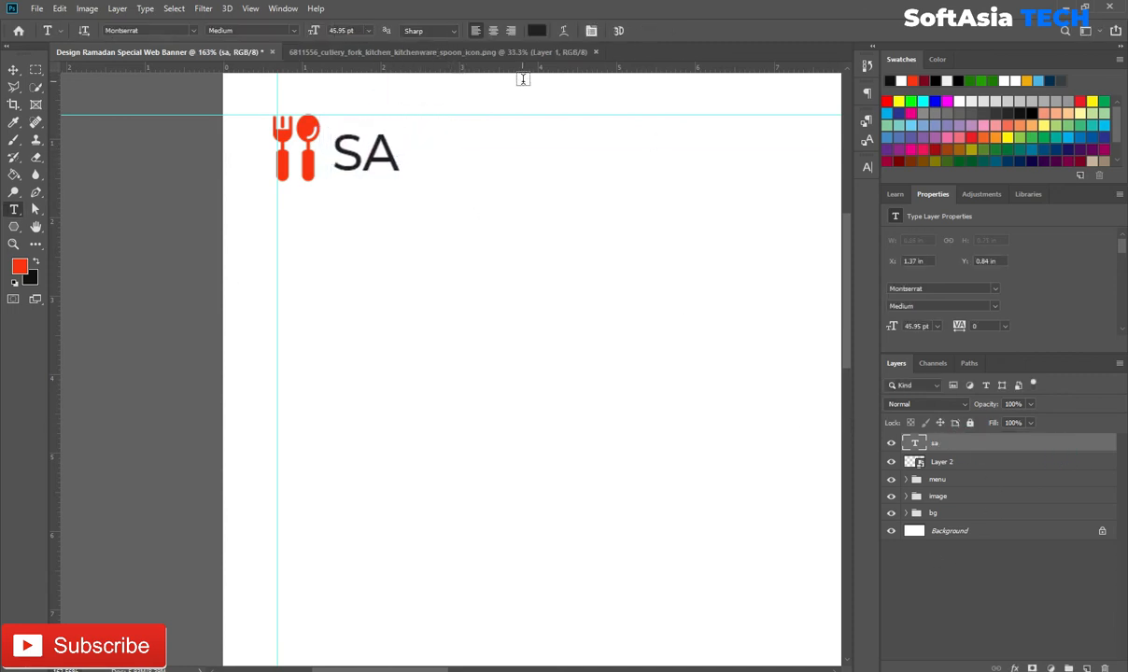
Step: Switch SA to the Sweet Sensations script font and adjust its angle
left_click(191, 31)
left_click(180, 85)
key("ctrl+t")
left_click_drag(413, 140, 384, 130)
left_click(643, 31)
Step: Group the SA text and cutlery icon into a layer group named 'logo'
left_click(968, 463, "shift")
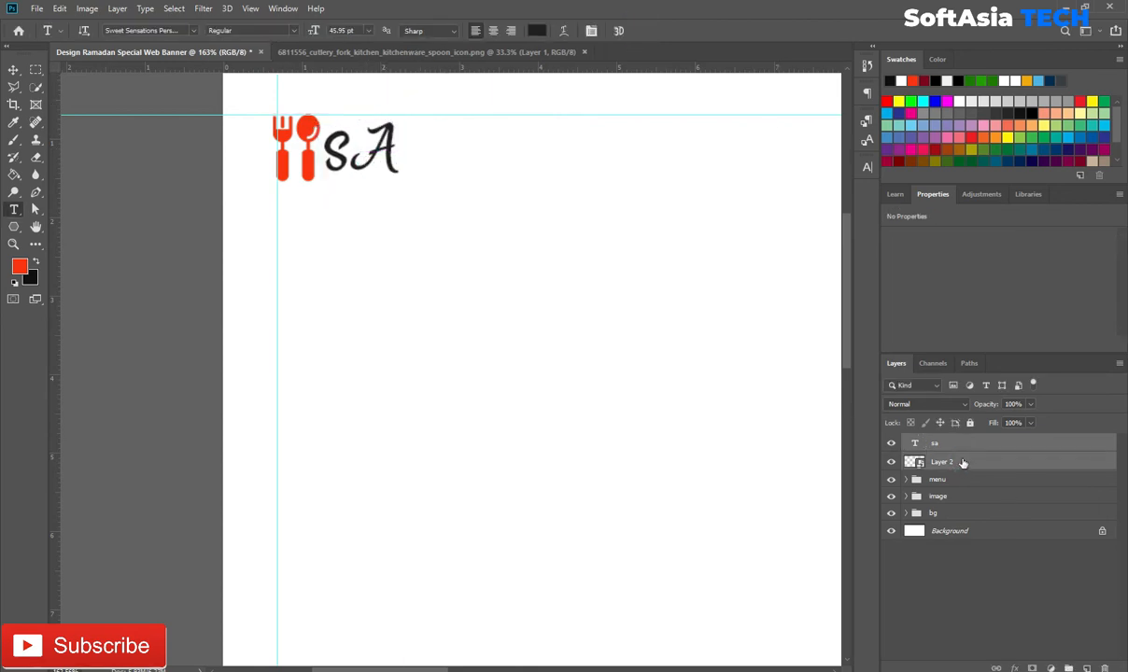
key("ctrl+g")
key("Return")
Step: Add a Ramdan text line on the left of the banner below the logo
left_click_drag(625, 471, 438, 209)
scroll(437, 215, "down", 5)
left_click_drag(458, 253, 456, 368)
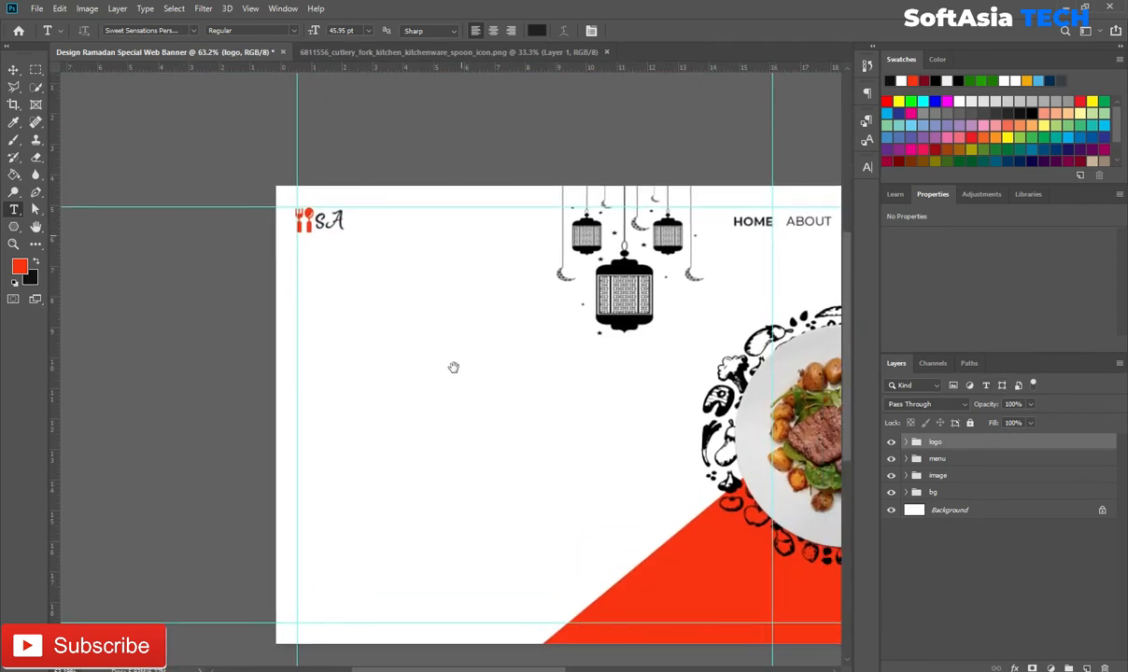
scroll(426, 362, "up", 2)
left_click(340, 268)
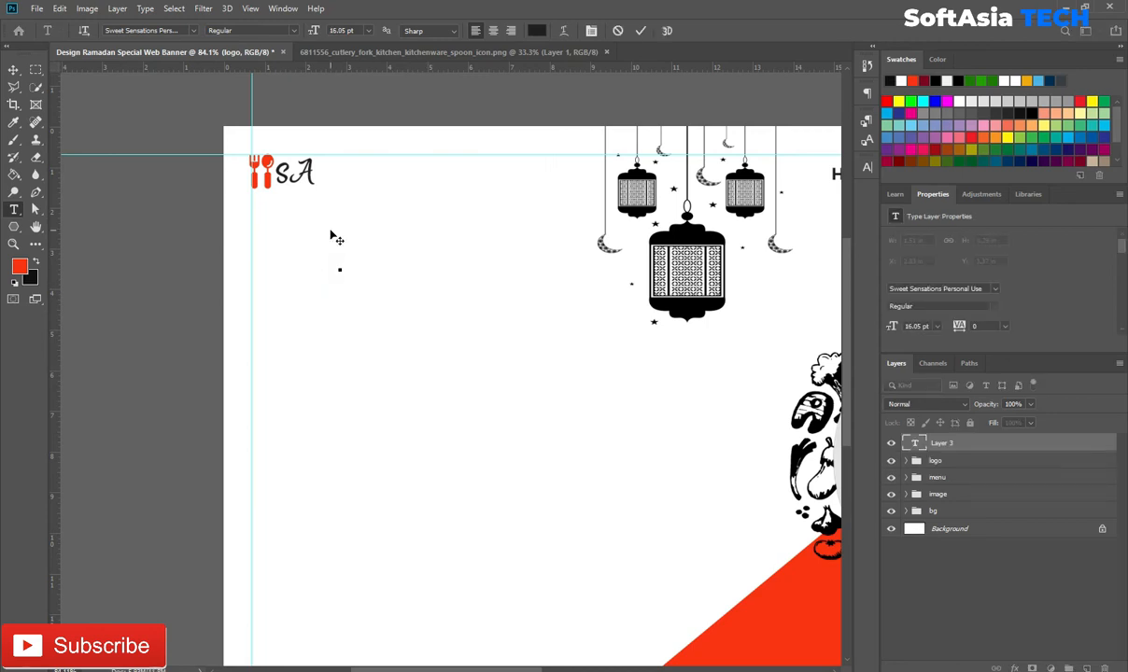
left_click(864, 166)
left_click(827, 163)
left_click(991, 445)
Step: Enlarge the Ramdan script headline below the logo
key("ctrl+t")
left_click_drag(363, 261, 423, 261)
left_click(995, 442)
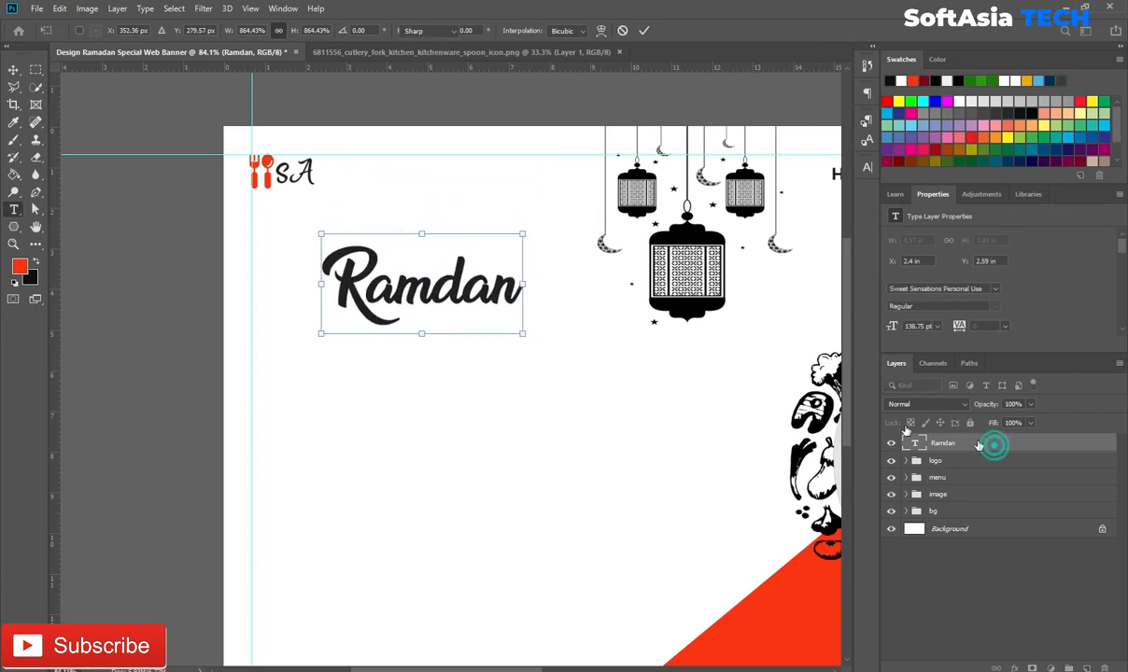
key("t")
left_click(408, 388)
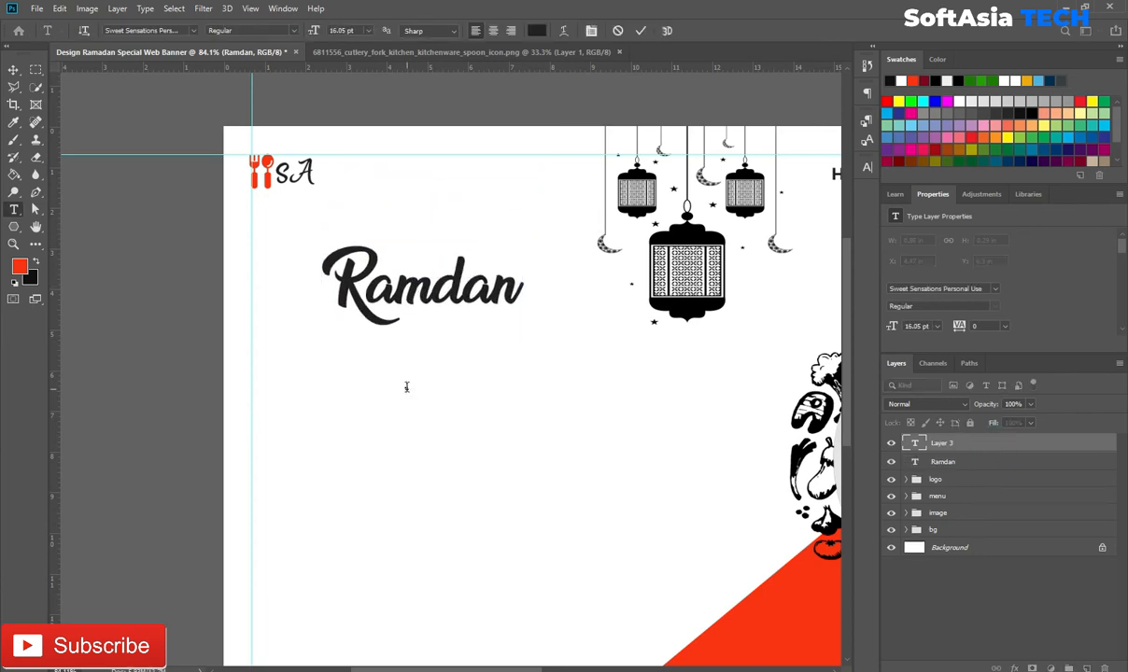
Step: Colour the Special text with the banner's red and enlarge it below Ramdan
left_click(1018, 451)
left_click(866, 169)
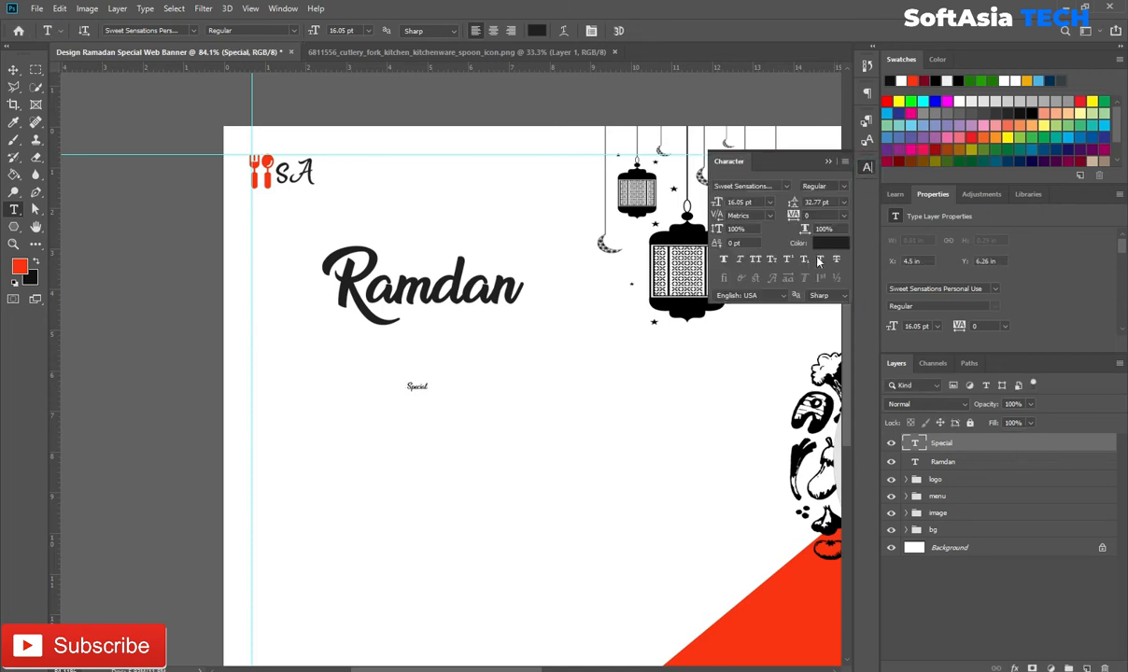
left_click(831, 243)
left_click(725, 643)
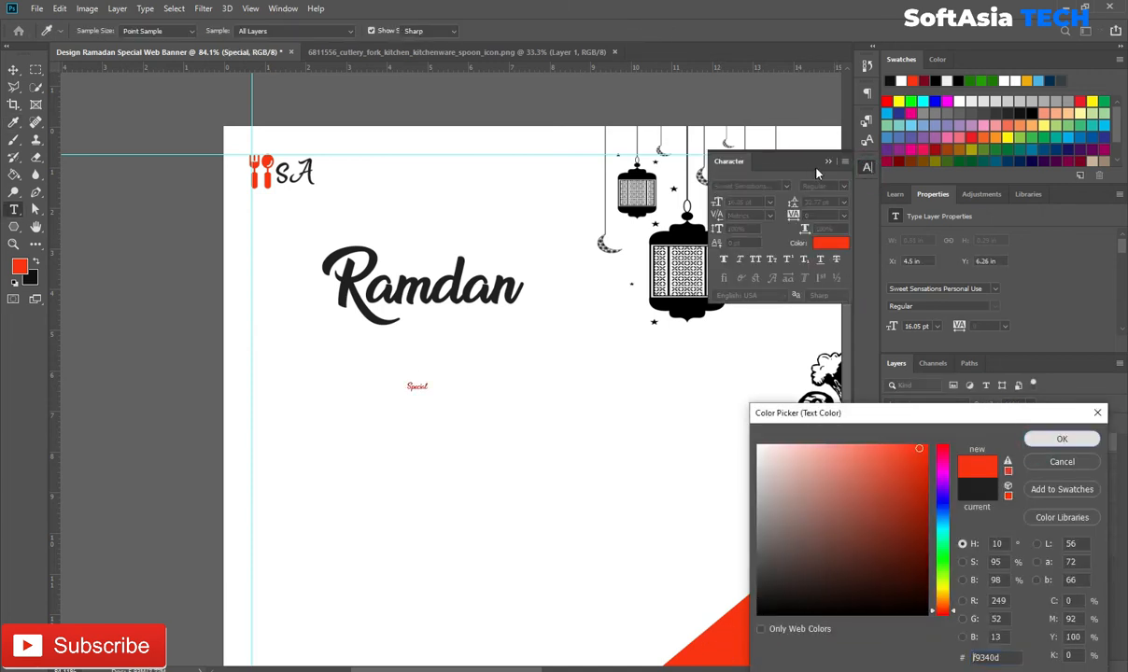
key("Return")
left_click(828, 161)
key("ctrl+t")
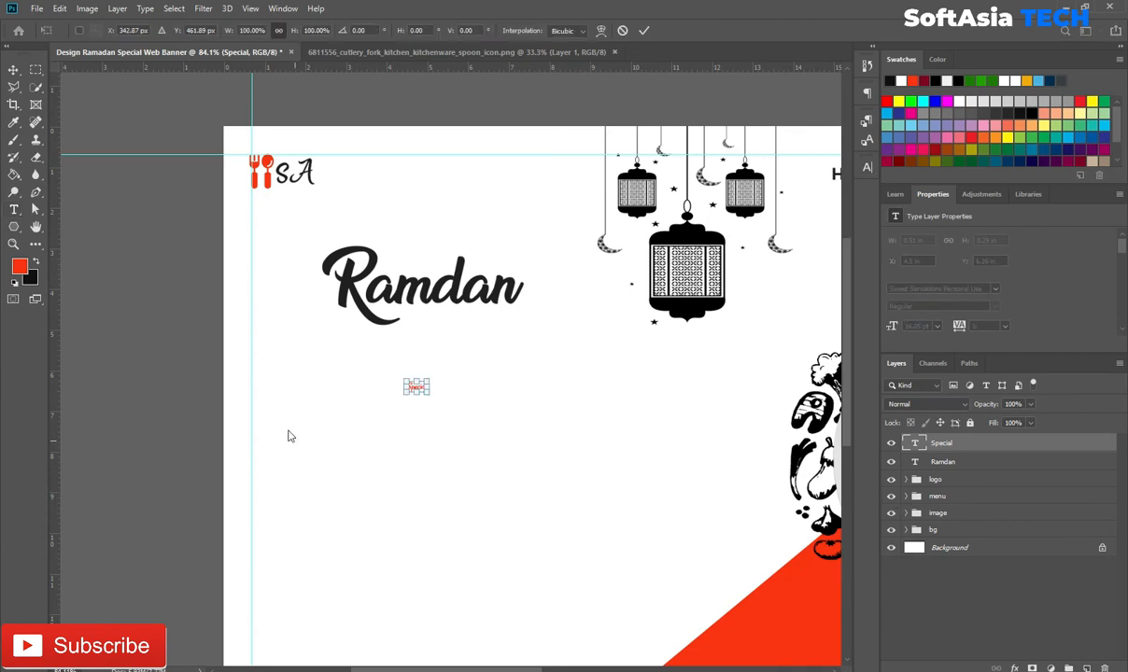
left_click_drag(431, 377, 376, 358)
key("Return")
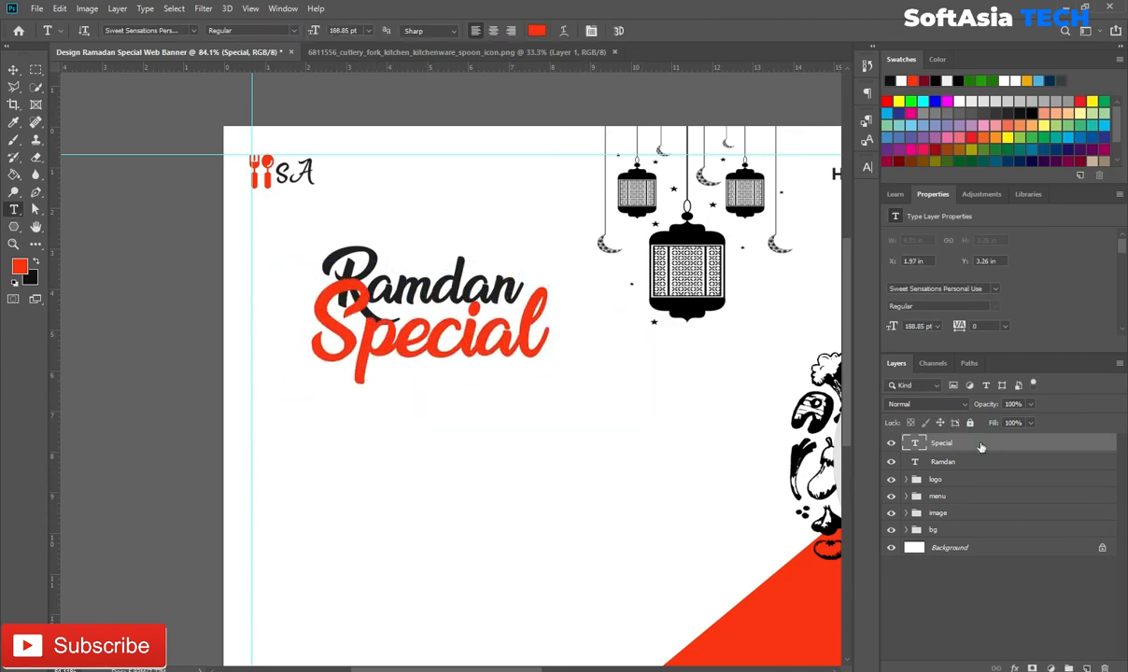
Step: Set the Special text to Montserrat ExtraBold
left_click(194, 31)
left_click(183, 86)
left_click(867, 169)
left_click(827, 186)
left_click(817, 360)
left_click(822, 186)
left_click(812, 341)
left_click(828, 162)
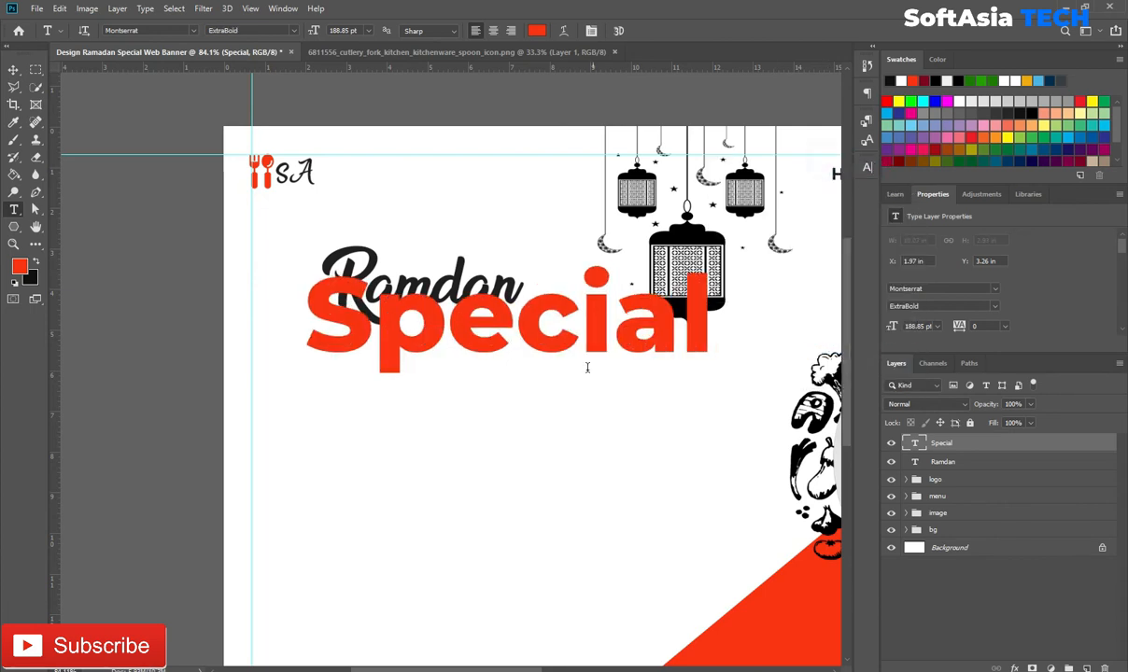
Step: Move Special further down below Ramdan and shrink it slightly
key("v")
left_click_drag(540, 317, 549, 378)
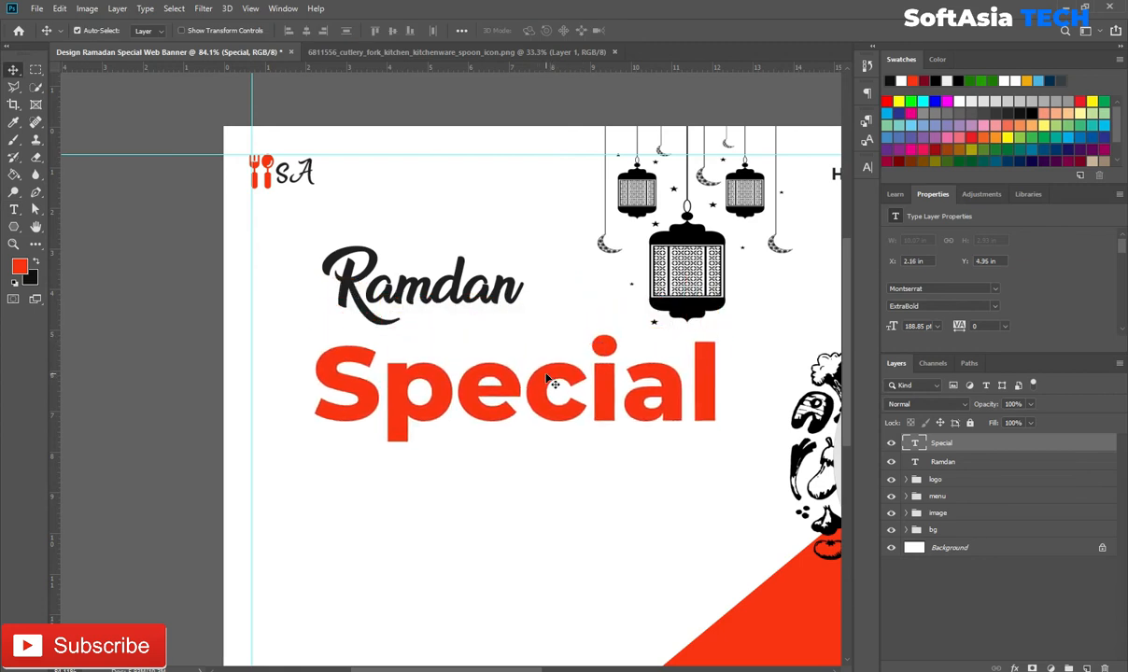
key("ctrl+t")
left_click_drag(720, 329, 655, 351)
Step: Move the Ramdan headline down closer to Special
key("Return")
left_click(955, 465)
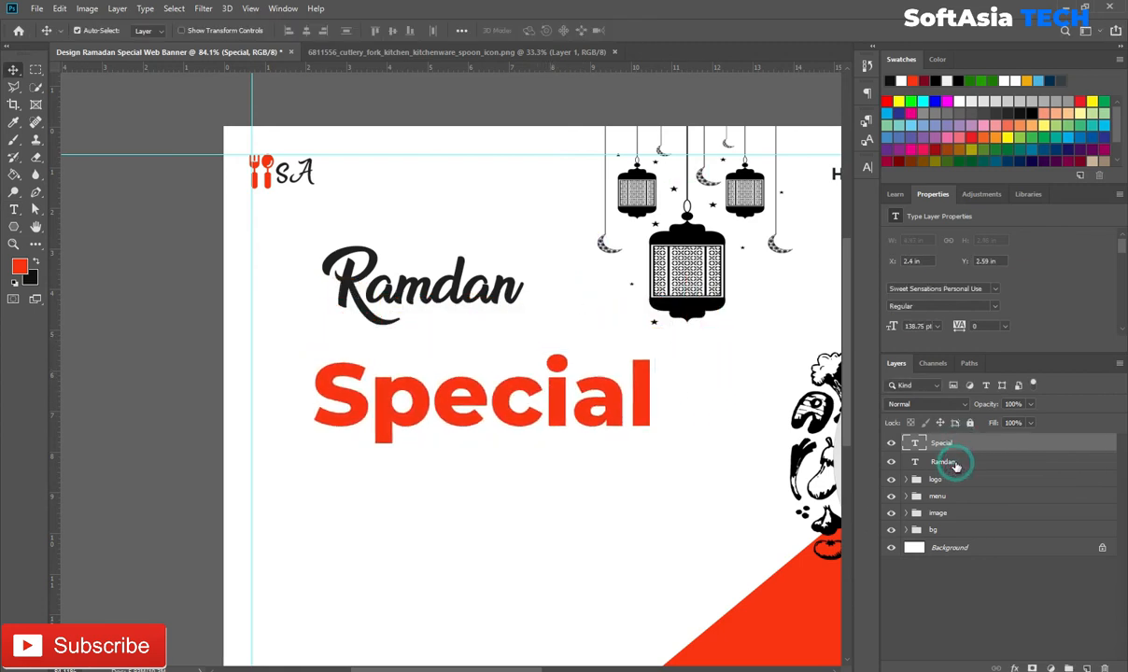
key("ctrl+t")
left_click_drag(457, 280, 457, 363)
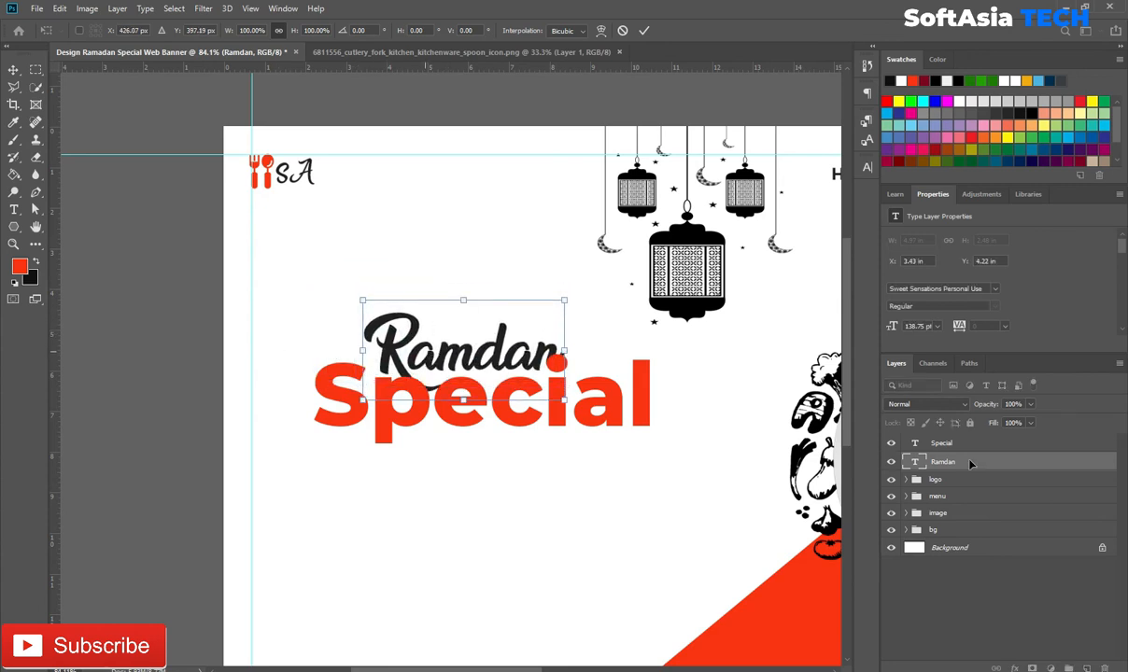
left_click(1043, 463)
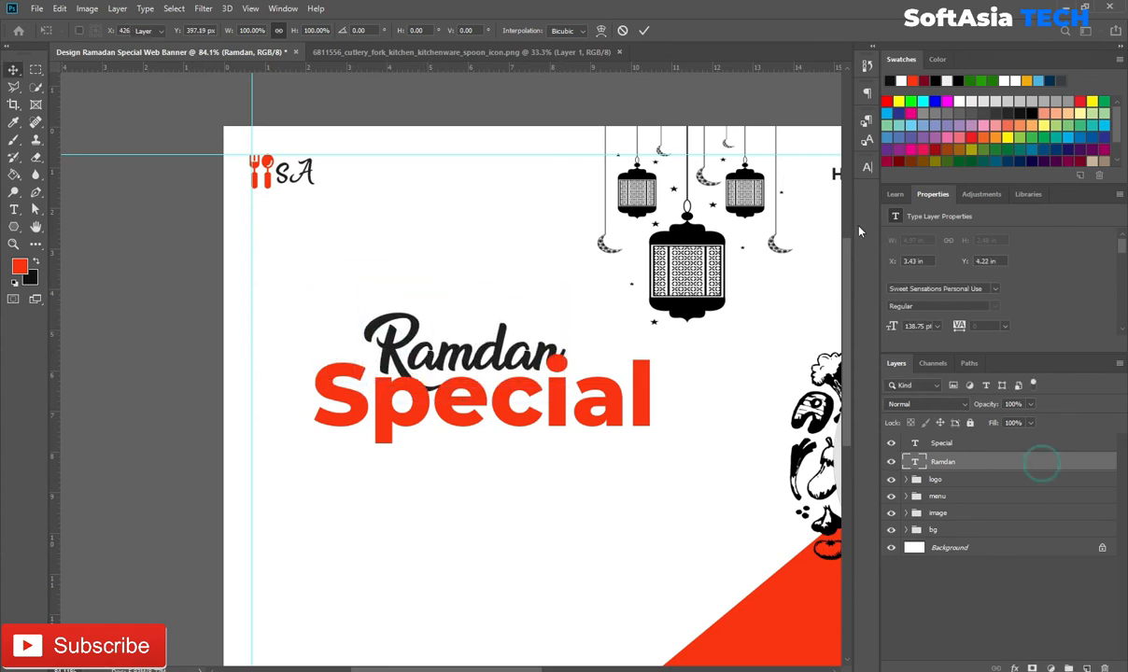
Step: Set Special in all capitals and stack it beneath the Ramdan layer
left_click(867, 167)
left_click(829, 161)
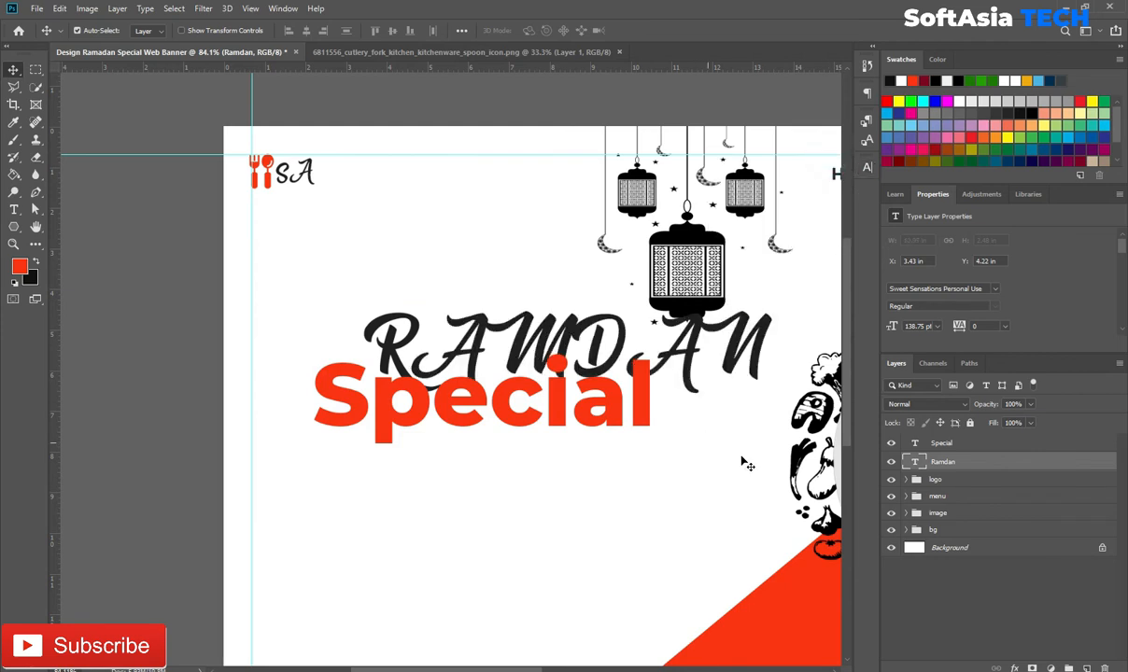
key("ctrl+z")
left_click(941, 443)
left_click(867, 167)
left_click(756, 261)
left_click(827, 162)
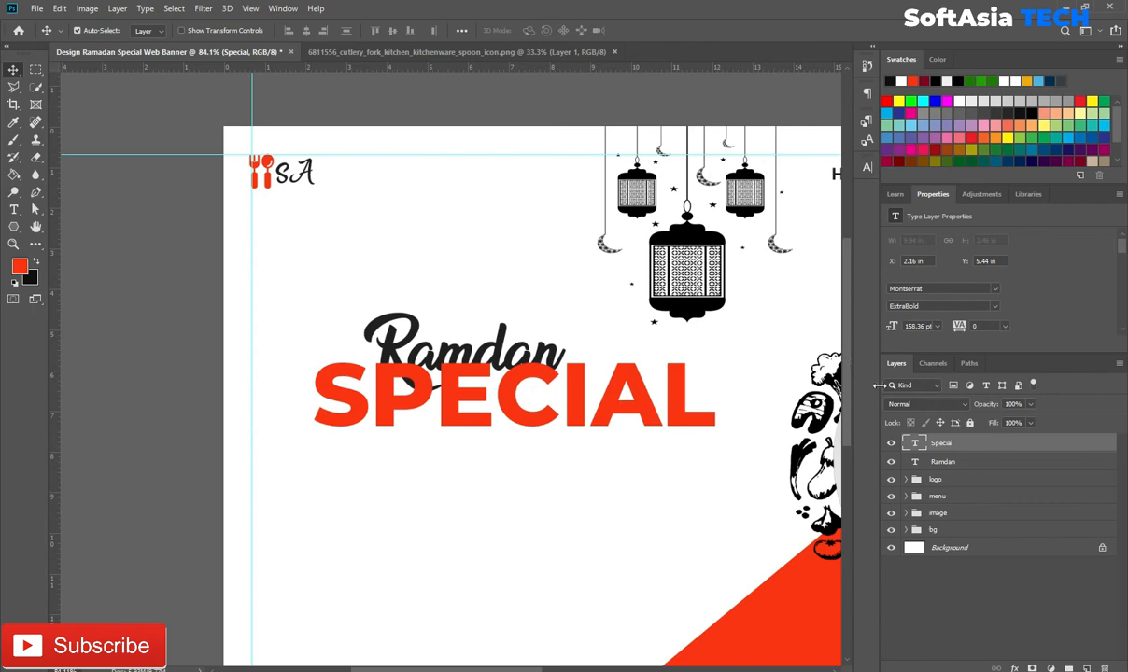
left_click_drag(968, 456, 961, 464)
Step: Enlarge Ramdan slightly and position it over the top of SPECIAL
key("ctrl+t")
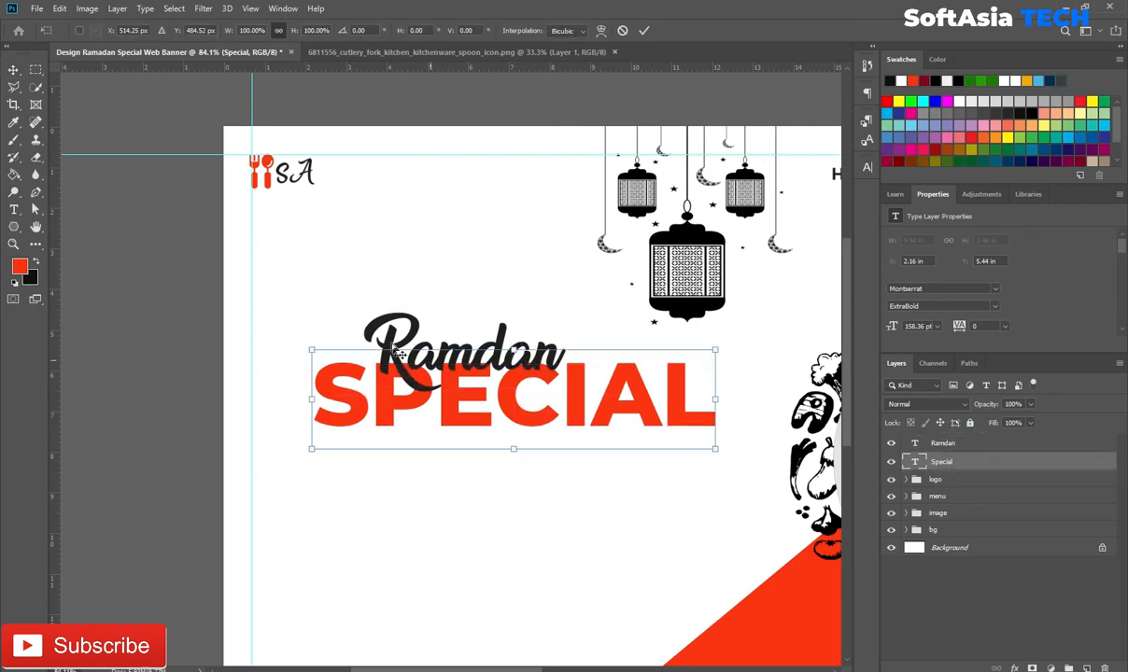
left_click(943, 442)
key("ctrl+t")
left_click_drag(515, 358, 514, 339)
left_click_drag(564, 286, 589, 282)
mouse_move(534, 329)
left_mouse_down()
mouse_move(544, 335)
mouse_move(534, 330)
left_mouse_up()
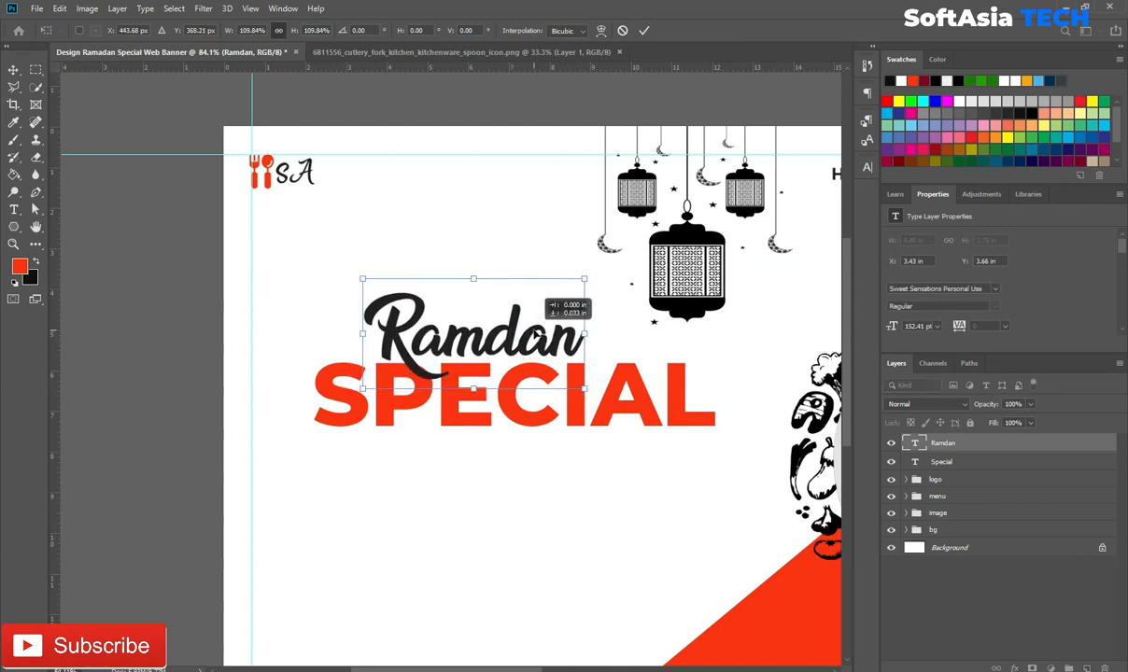
left_click(645, 32)
Step: Give the Ramdan headline a drop shadow of size about 8
double_click(982, 453)
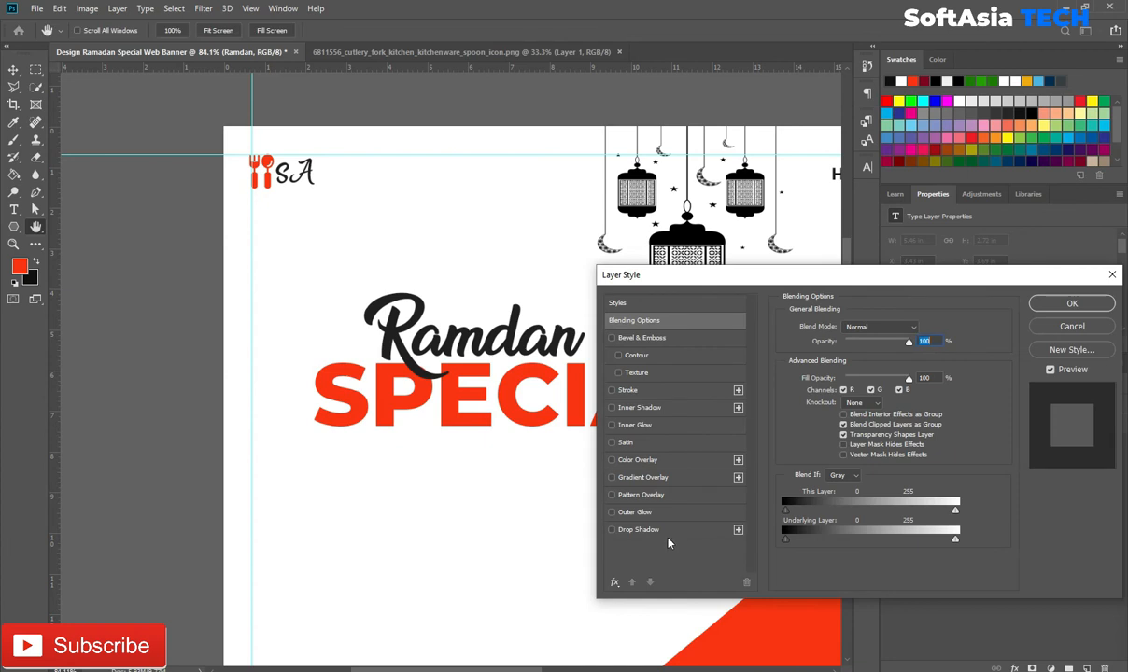
left_click(638, 530)
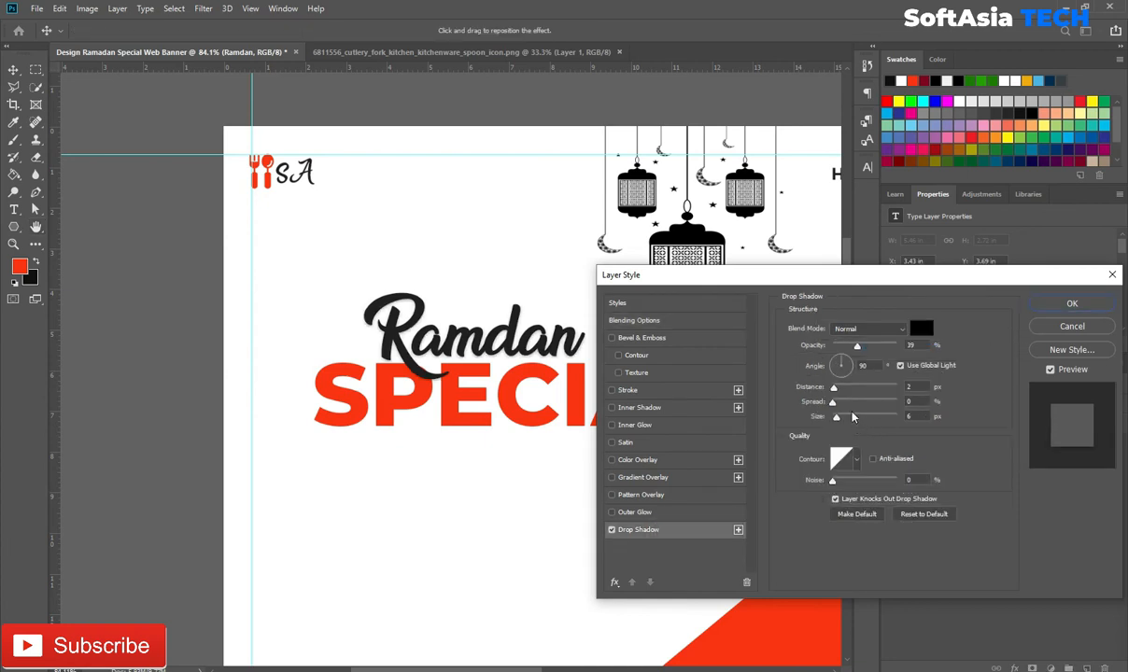
left_click_drag(837, 420, 839, 420)
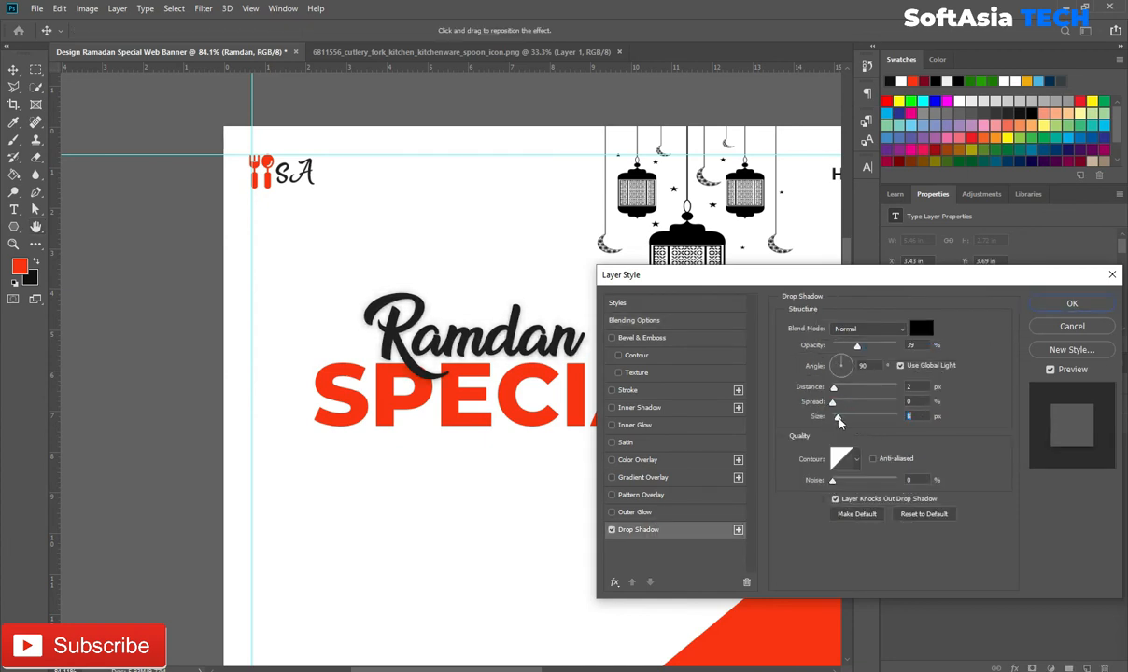
left_click(1073, 303)
scroll(982, 549, "up", 2)
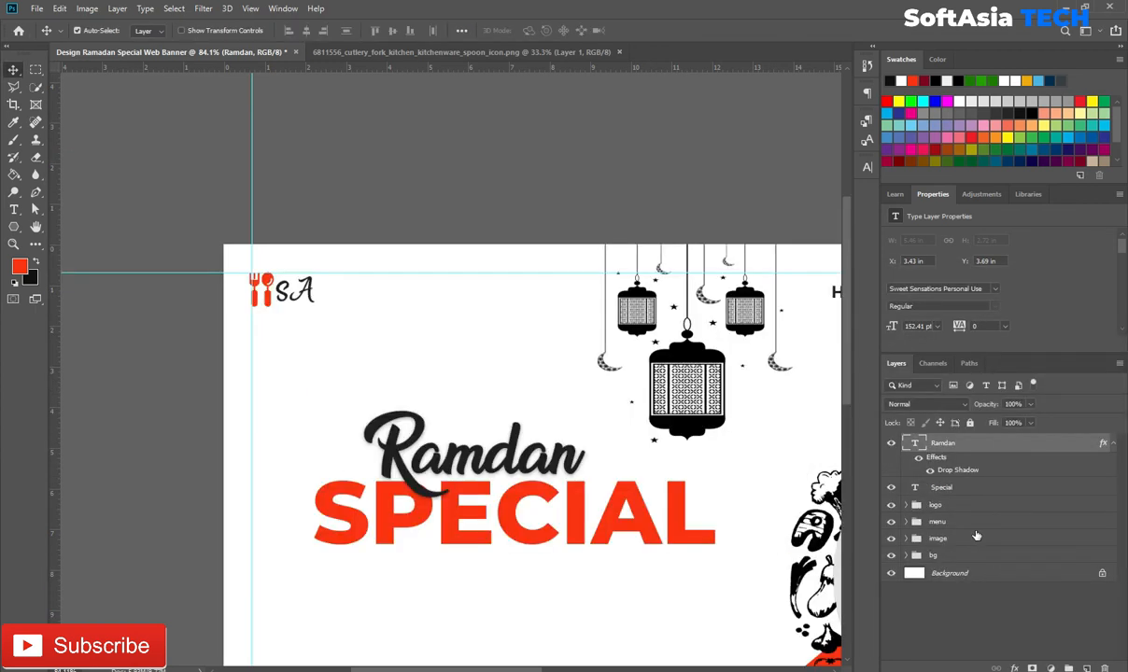
scroll(409, 510, "up", 6)
left_click(920, 461)
left_click(919, 461)
scroll(614, 487, "down", 7)
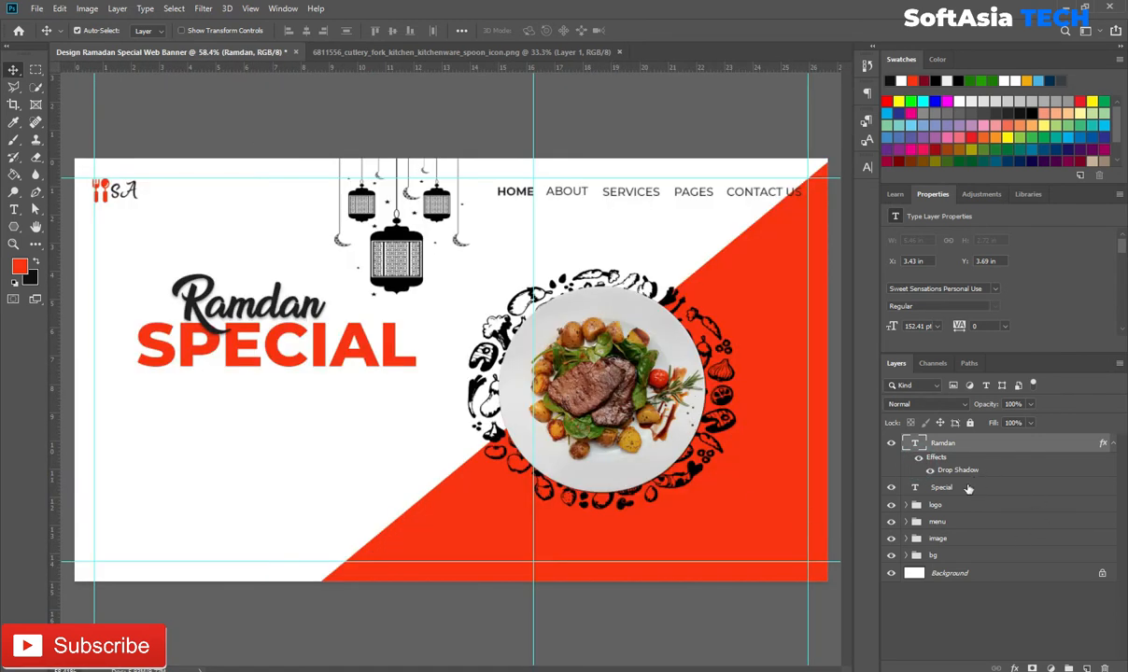
scroll(196, 386, "up", 3)
Step: Draw a rectangle below SPECIAL and hide it for later
right_click(13, 227)
left_click(75, 251)
left_click_drag(178, 376, 375, 419)
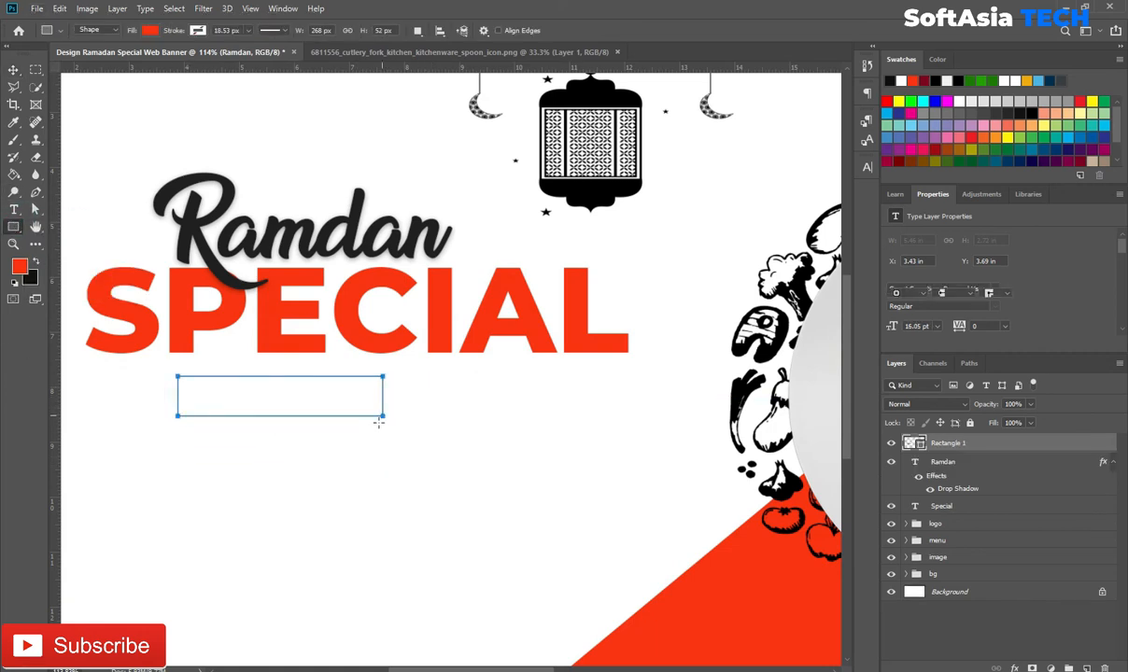
left_click(891, 443)
Step: Type 'menu' below SPECIAL and enlarge it
key("t")
left_click(216, 441)
key("BackSpace")
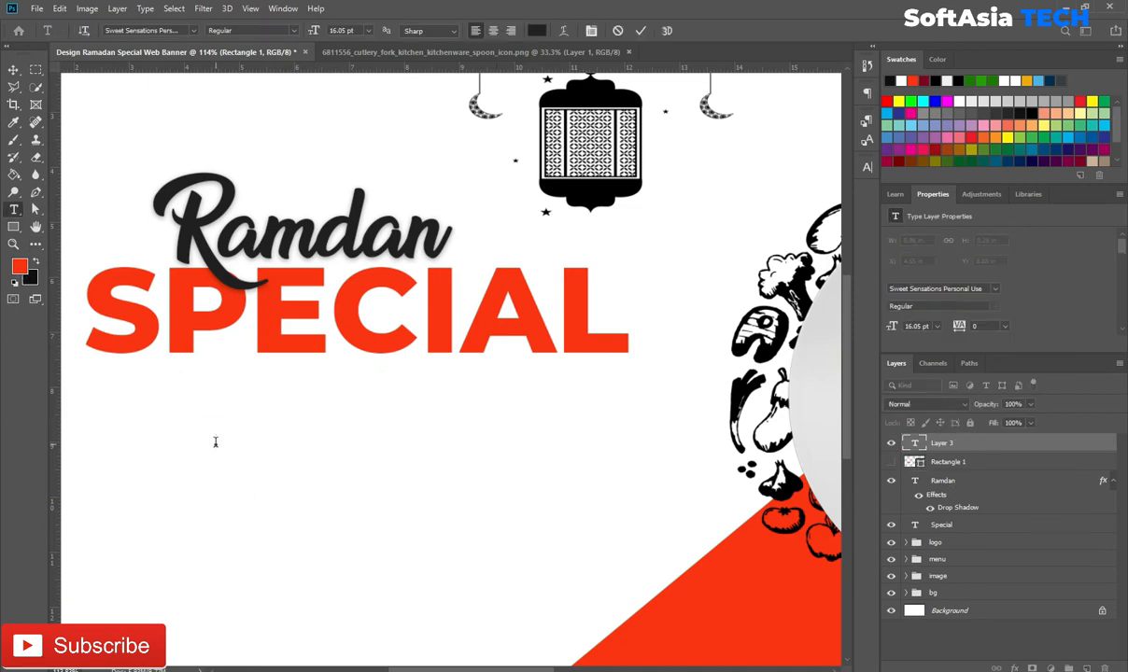
type("menu")
left_click(995, 445)
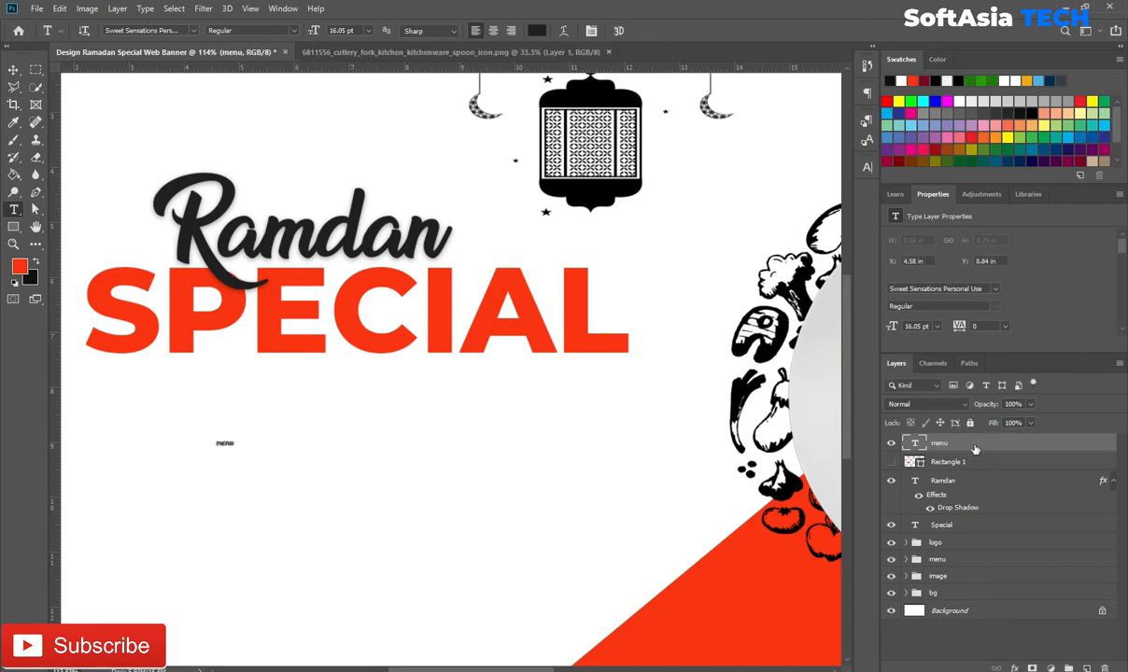
key("ctrl+t")
left_click_drag(240, 429, 519, 400)
left_click_drag(327, 372, 317, 413)
key("Return")
Step: Set MENU in Montserrat Black all caps, scaled to about 91% beneath SPECIAL
type("mont")
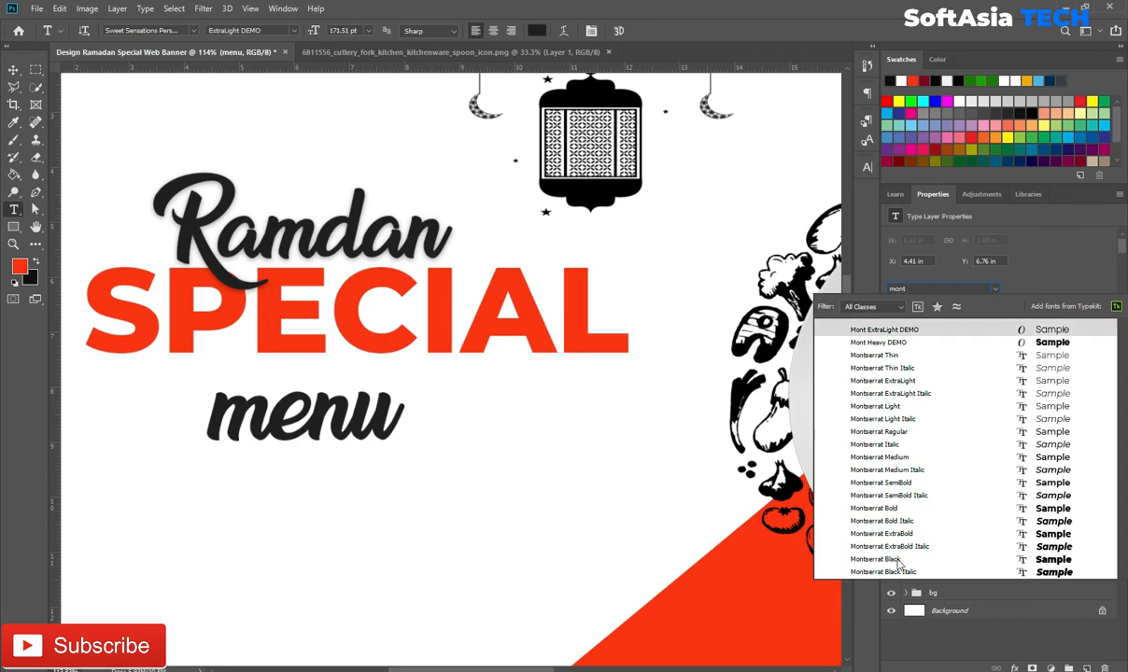
left_click(882, 560)
left_click(867, 168)
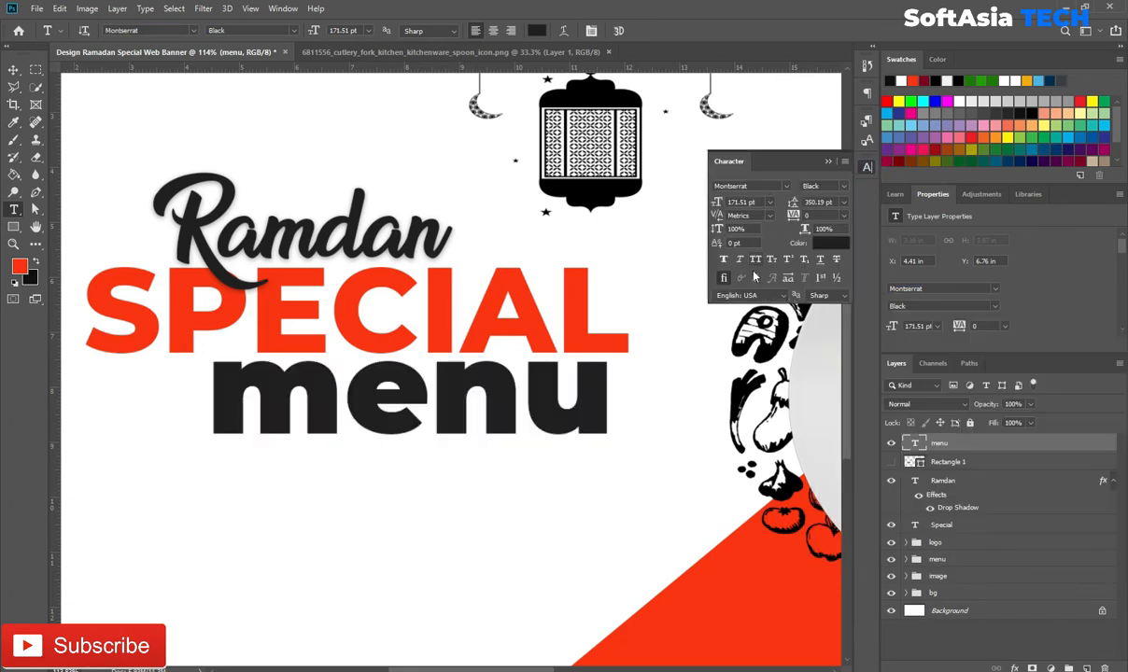
left_click(829, 162)
left_click_drag(454, 386, 479, 447)
key("v")
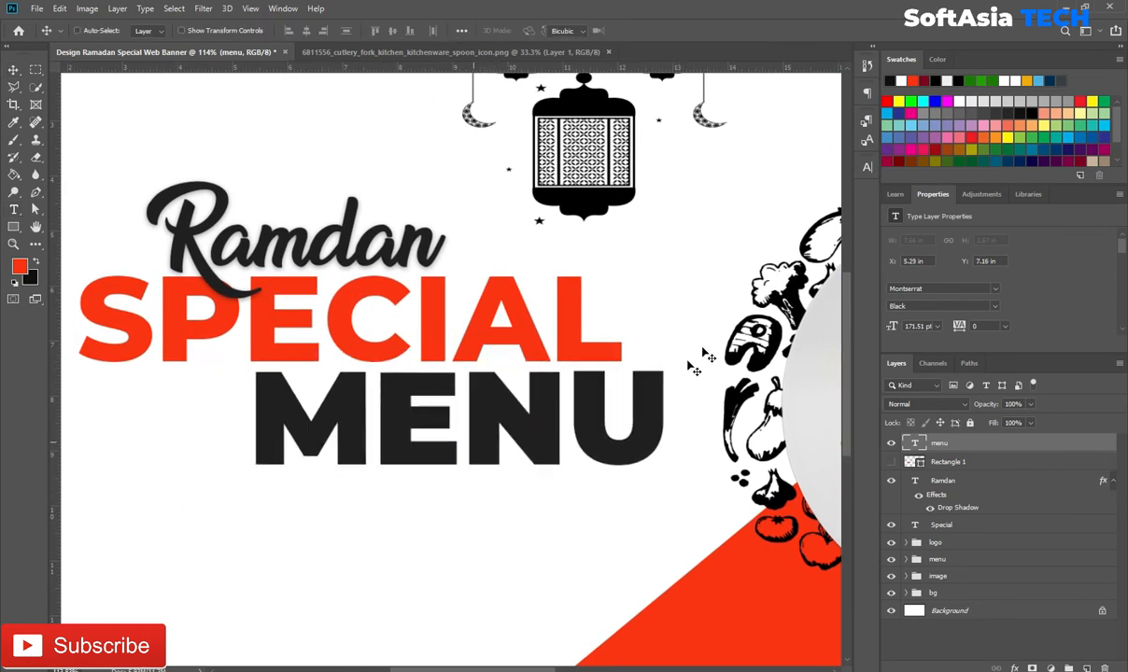
key("ctrl+t")
left_click_drag(672, 358, 627, 354)
mouse_move(444, 475)
left_mouse_down()
mouse_move(445, 465)
mouse_move(442, 473)
left_mouse_up()
Step: Reveal the red rectangle and stretch it under the lower half of MENU
left_click(643, 30)
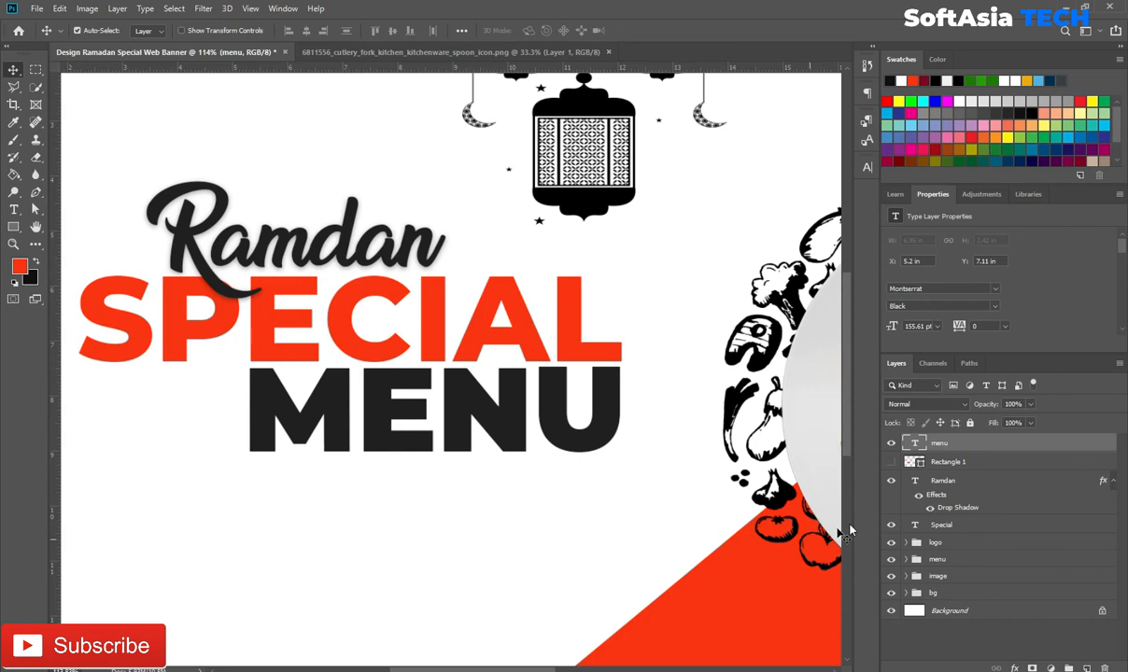
left_click(891, 463)
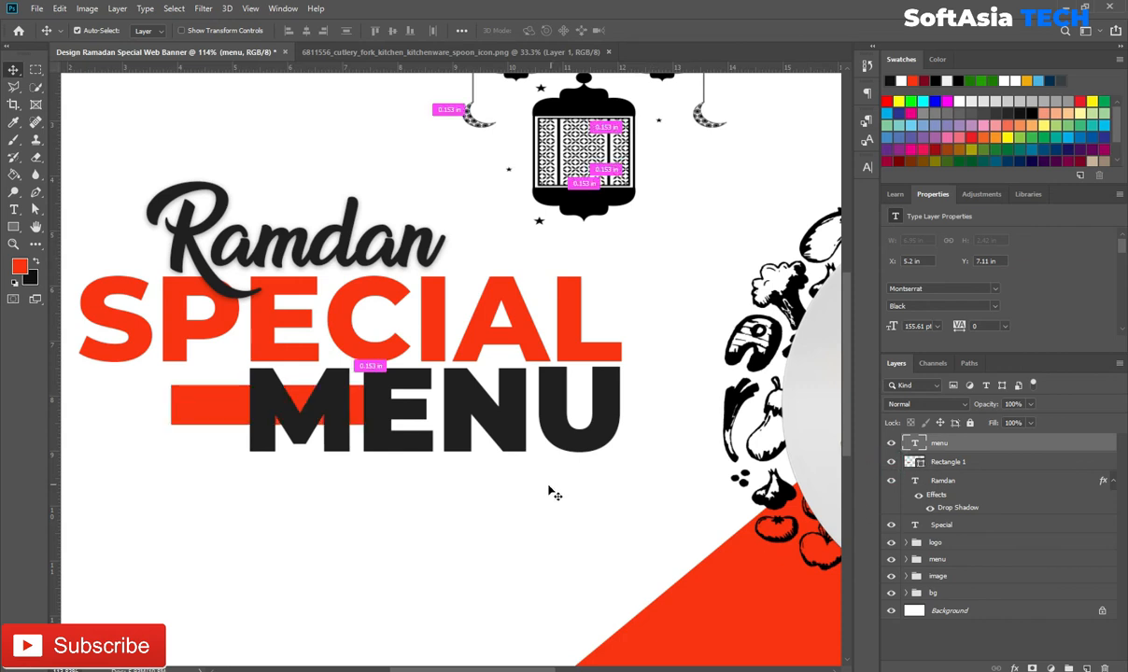
left_click(202, 406)
key("ctrl+t")
left_click_drag(201, 407, 285, 443)
left_click_drag(460, 422, 623, 407)
left_click_drag(404, 434, 400, 438)
scroll(393, 439, "up", 2)
left_click(644, 30)
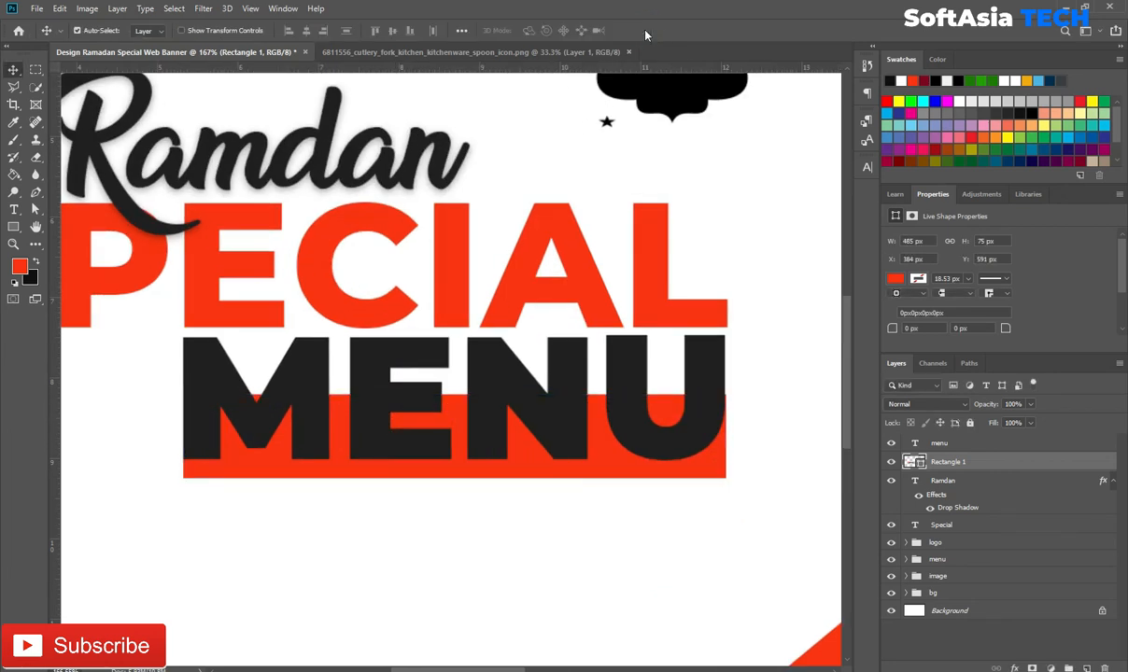
left_click_drag(450, 478, 449, 471)
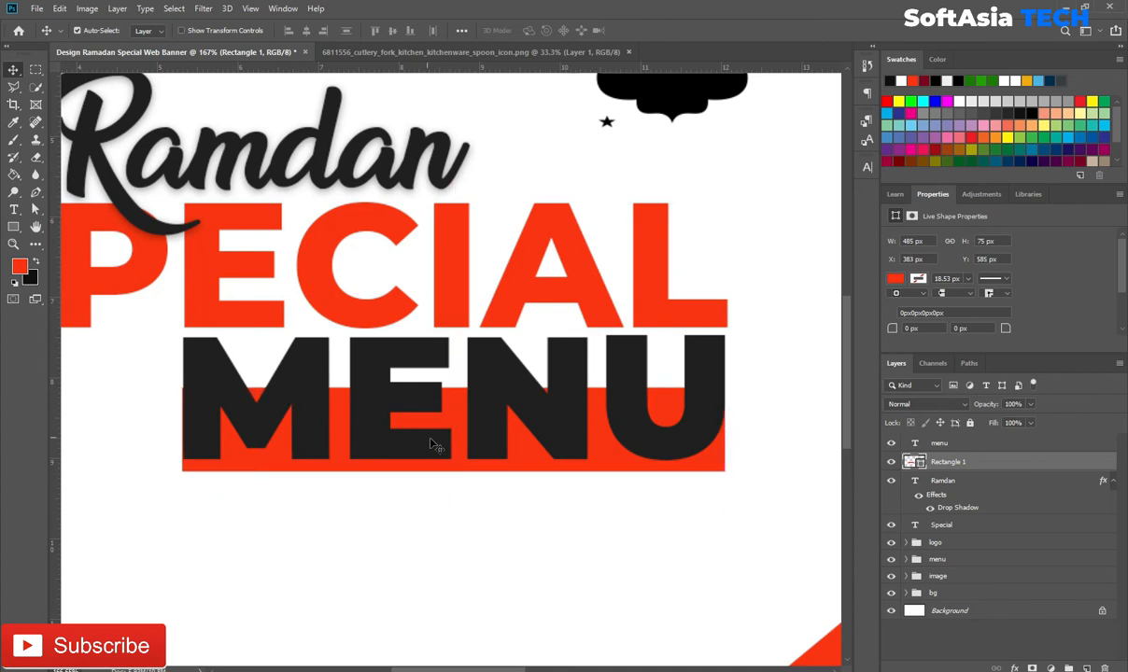
Step: Fine-tune the positions of MENU and the red bar, enlarging the bar slightly
left_click(520, 458)
left_click_drag(520, 459, 528, 459)
left_click(972, 464)
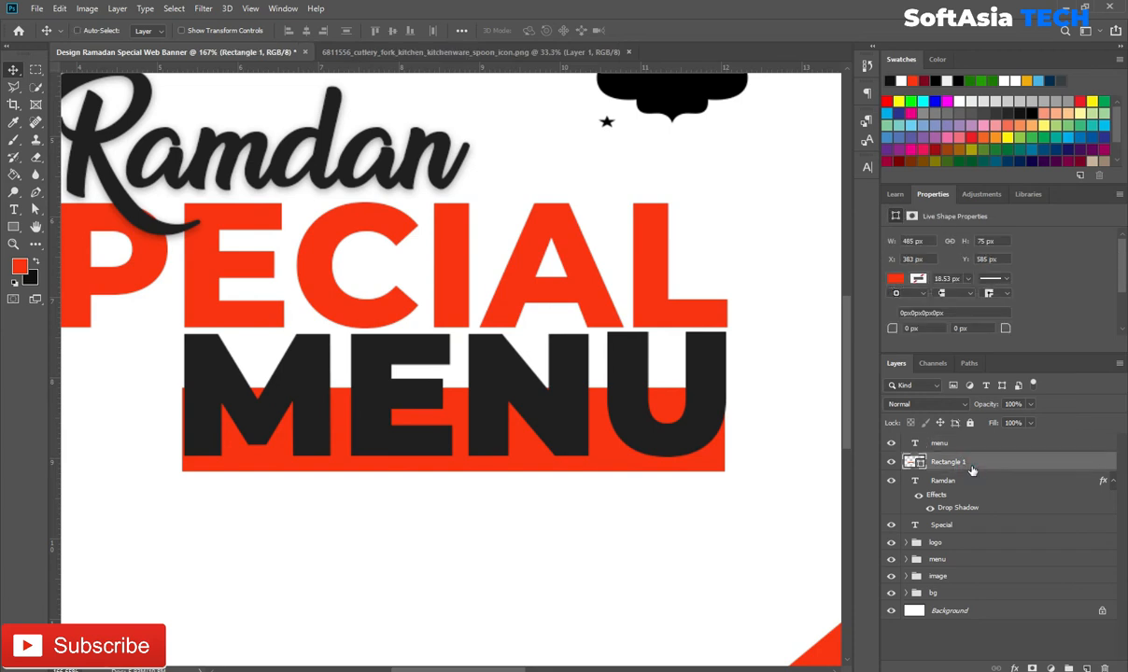
key("ctrl+t")
left_click_drag(724, 388, 730, 385)
key("Return")
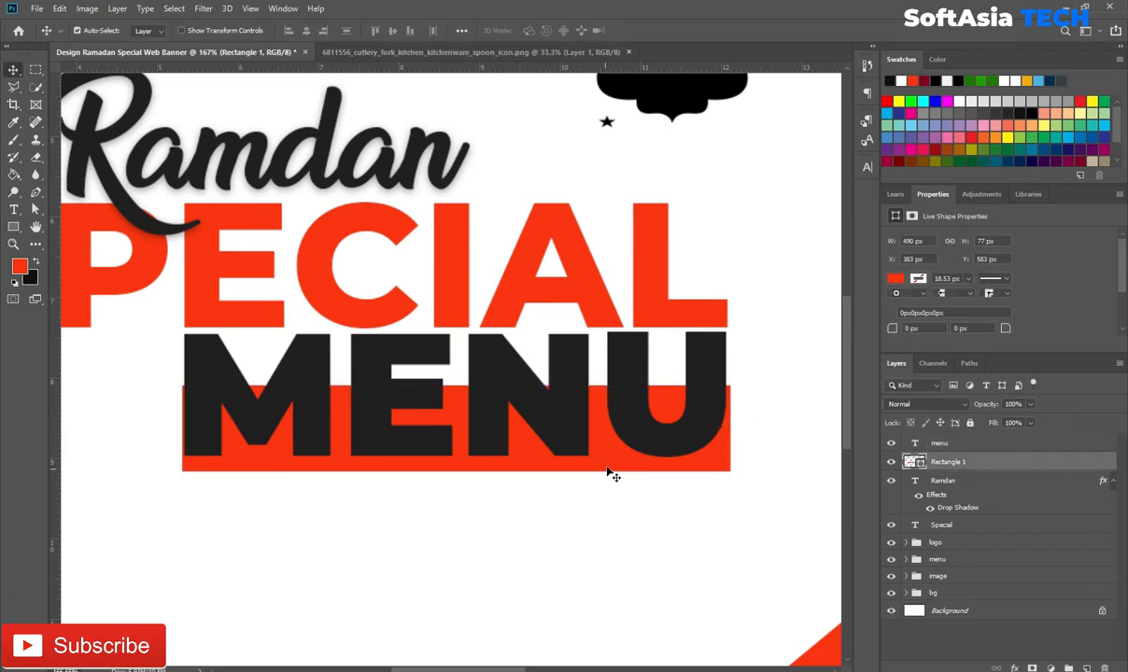
left_click_drag(610, 466, 607, 463)
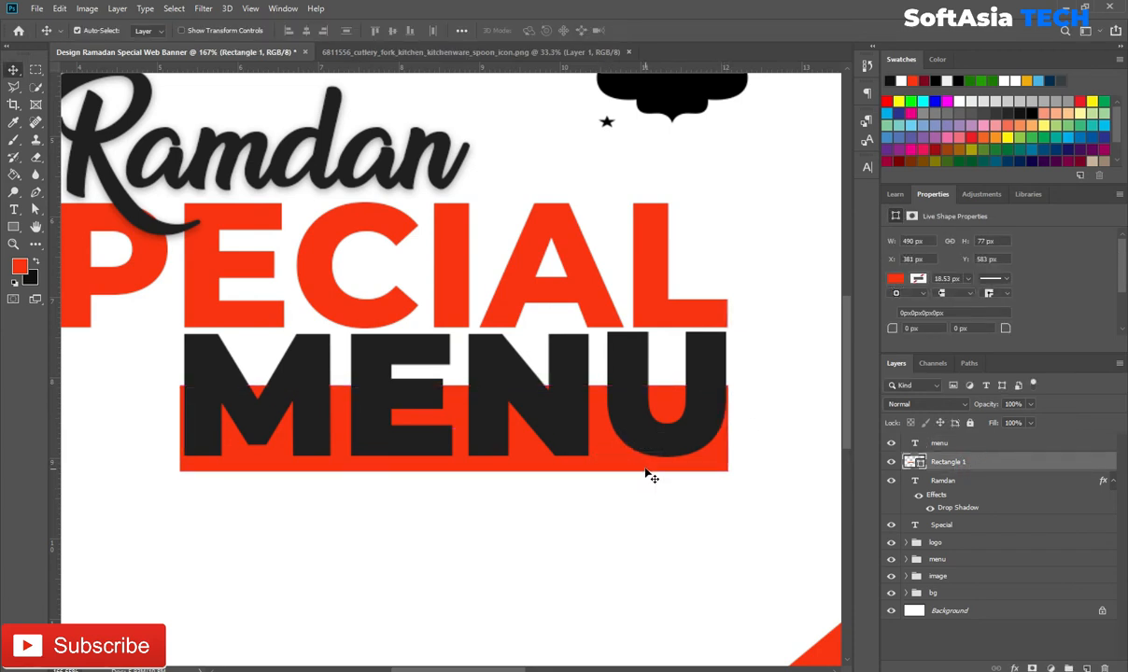
Step: Group the four headline layers into a group named 'main text'
left_click(976, 447)
left_click(955, 528, "shift")
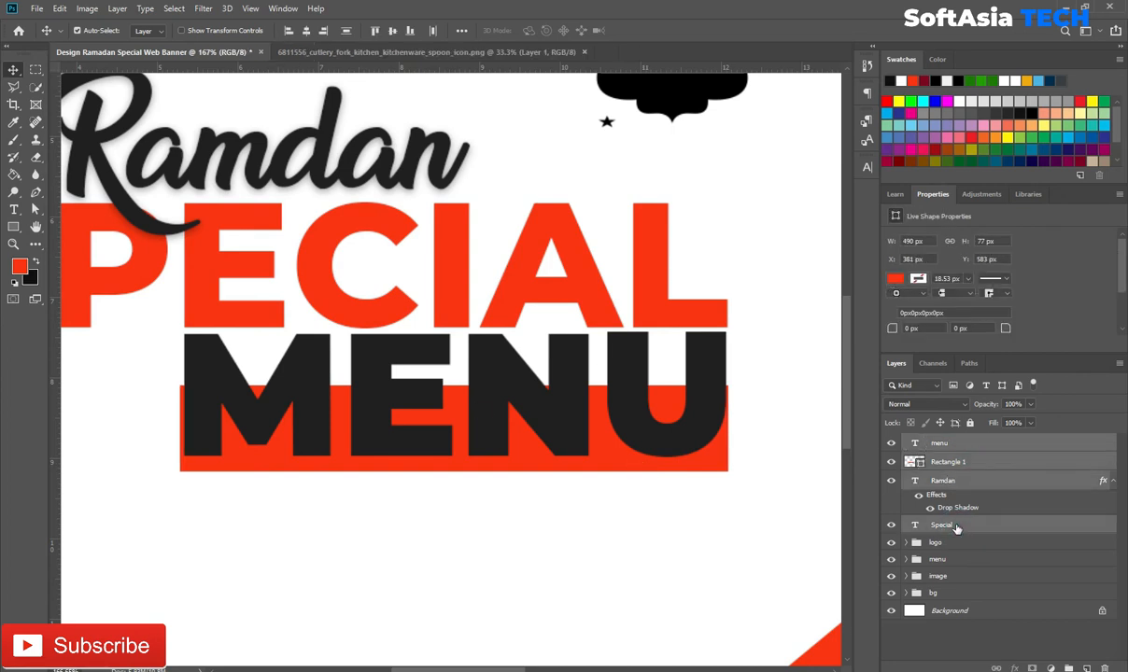
key("ctrl+g")
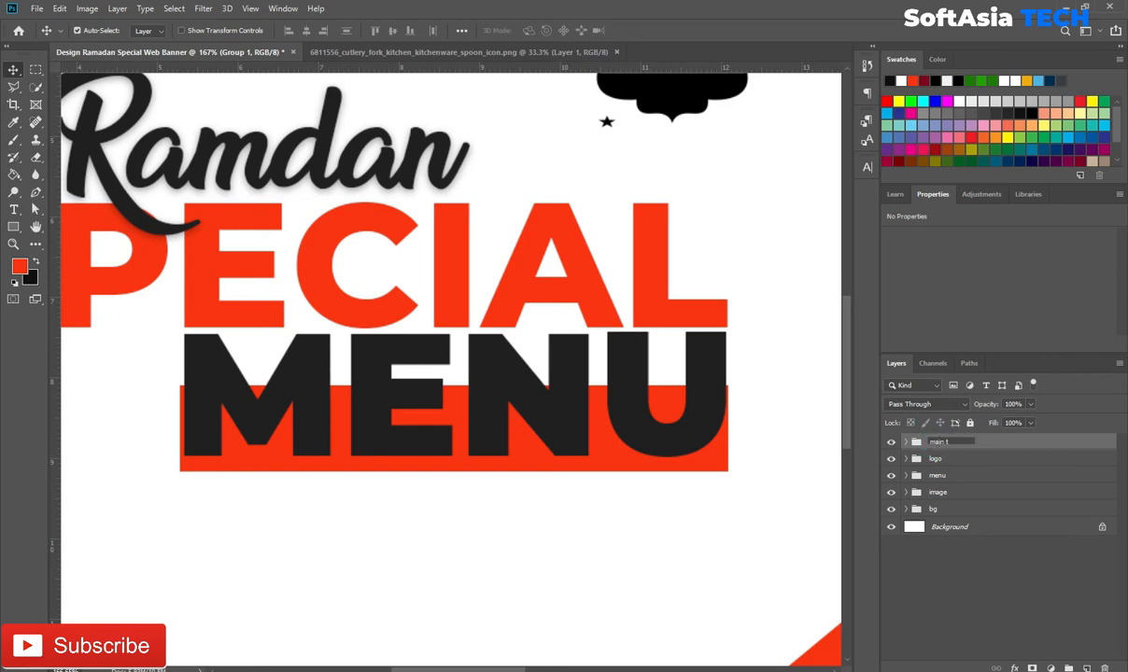
key("Return")
Step: Scale the main headline group down to about 70% and move it up and right
scroll(509, 425, "down", 3)
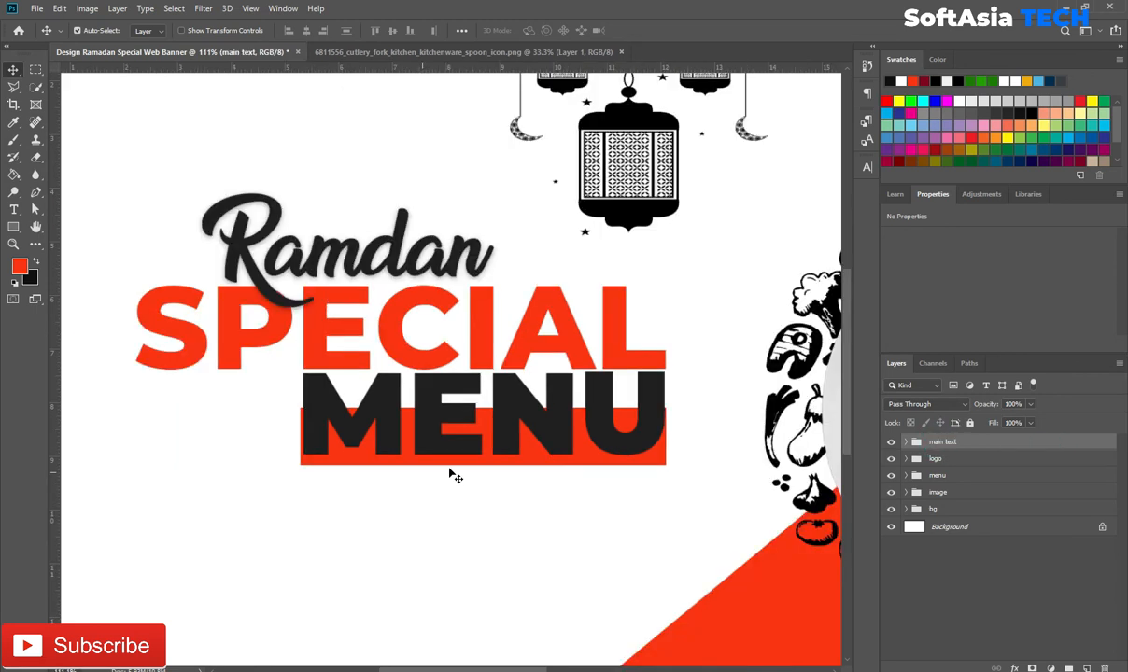
key("ctrl+t")
left_click_drag(405, 445, 347, 400)
left_click_drag(584, 425, 506, 362)
left_click_drag(382, 292, 403, 307)
left_click_drag(363, 551, 425, 427)
left_click_drag(580, 272, 519, 241)
left_click_drag(328, 132, 363, 112)
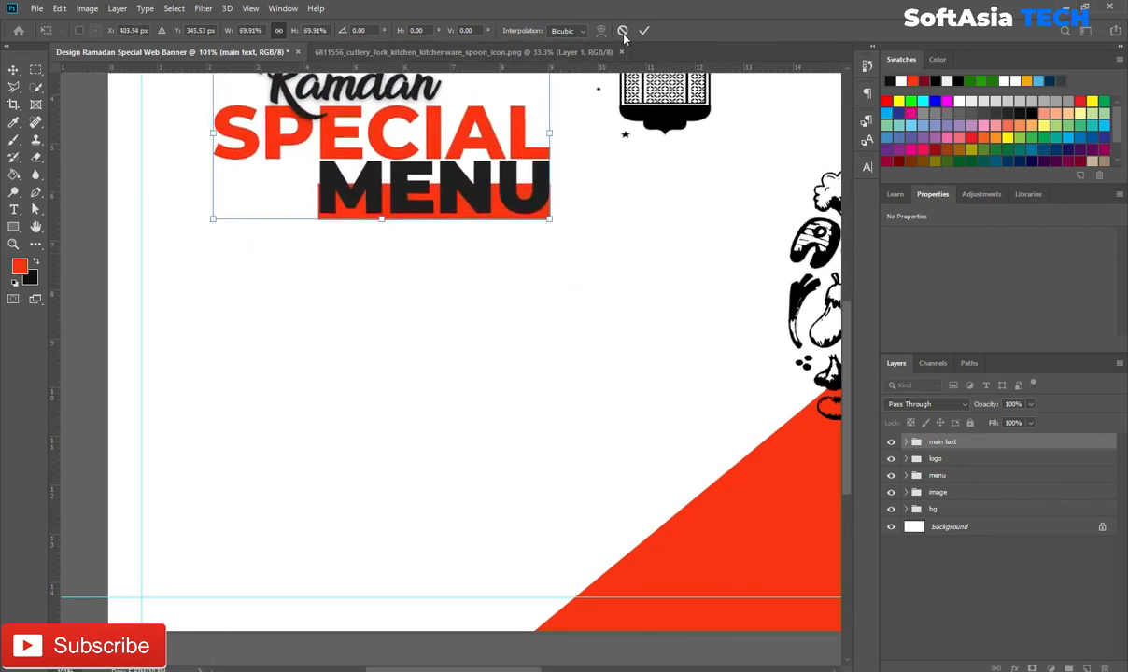
key("Return")
left_click_drag(486, 330, 475, 395)
Step: Shorten the red bar behind MENU by dragging its top edge down
key("t")
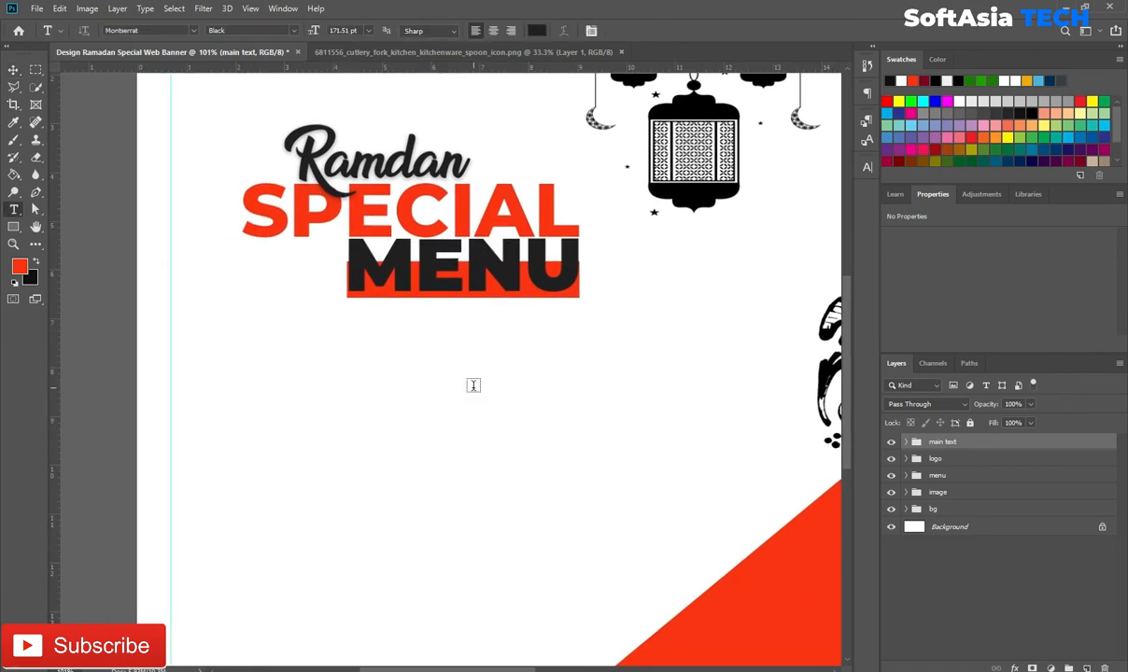
key("v")
scroll(607, 373, "up", 3)
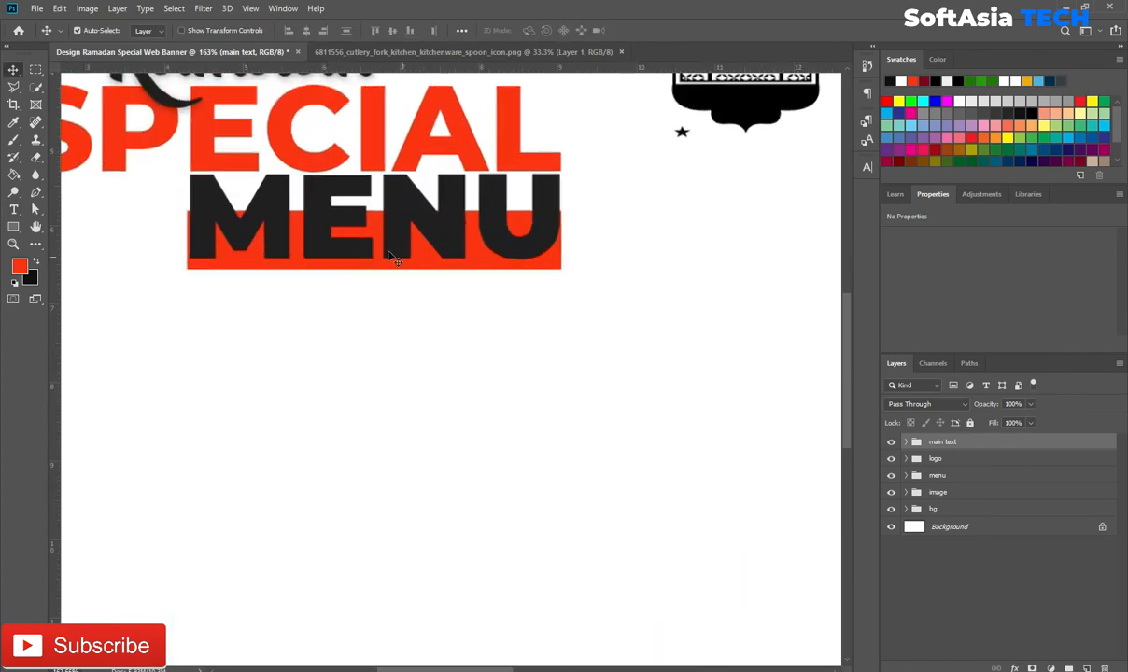
left_click(374, 235)
key("ctrl+t")
key("Escape")
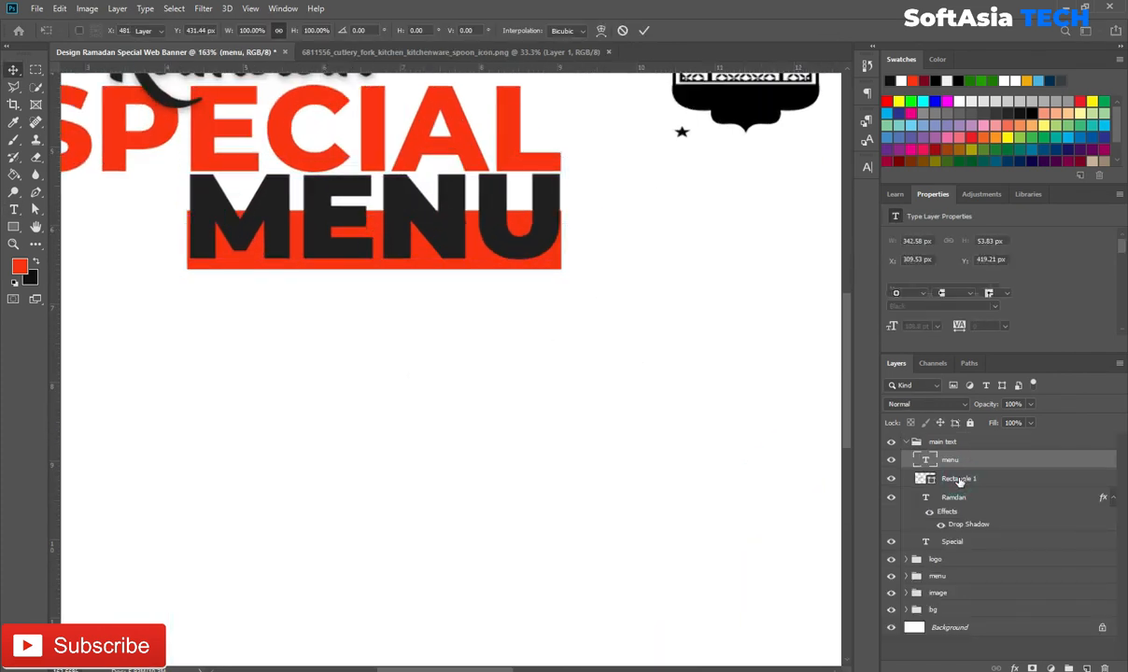
left_click(959, 479)
key("ctrl+t")
left_click_drag(374, 211, 375, 212)
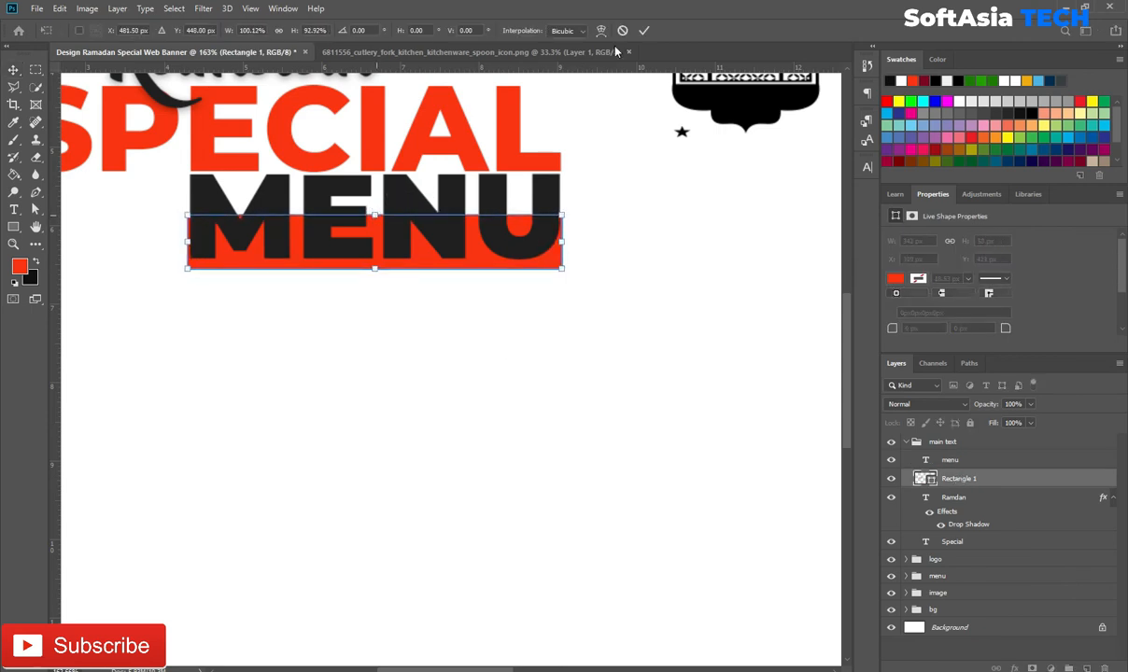
left_click(643, 30)
Step: Expand the main text group and select the MENU text layer
left_click_drag(236, 383, 410, 413)
left_click(906, 443)
left_click(981, 462)
Step: Draw a placeholder body text box below MENU
key("t")
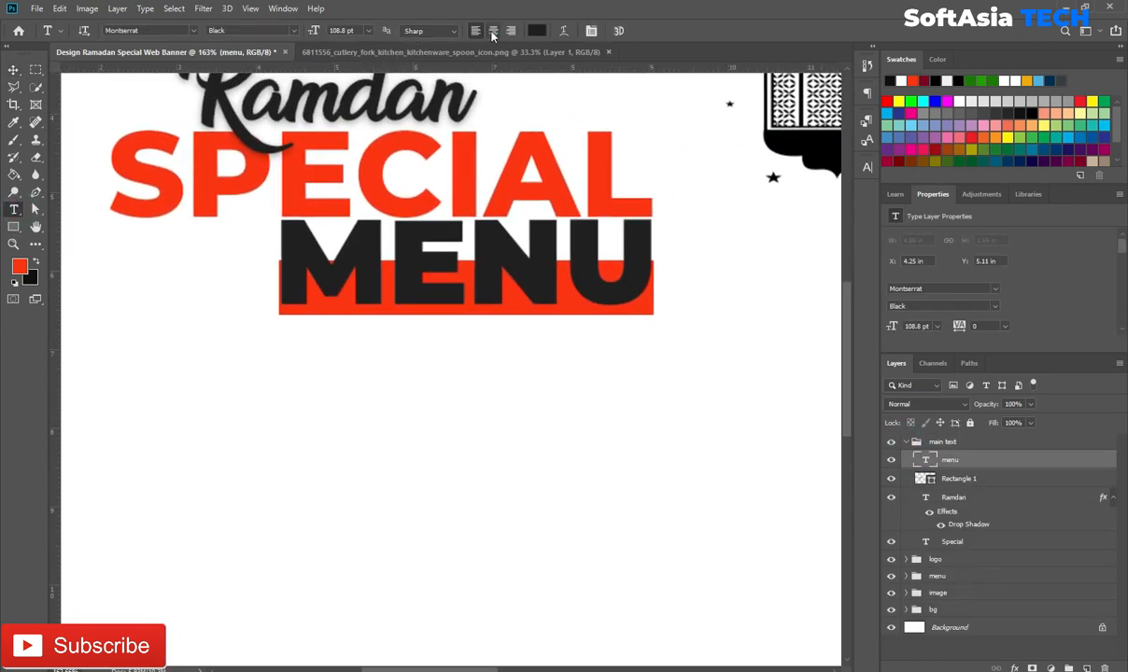
left_click(493, 31)
key("ctrl+z")
left_click_drag(123, 337, 690, 418)
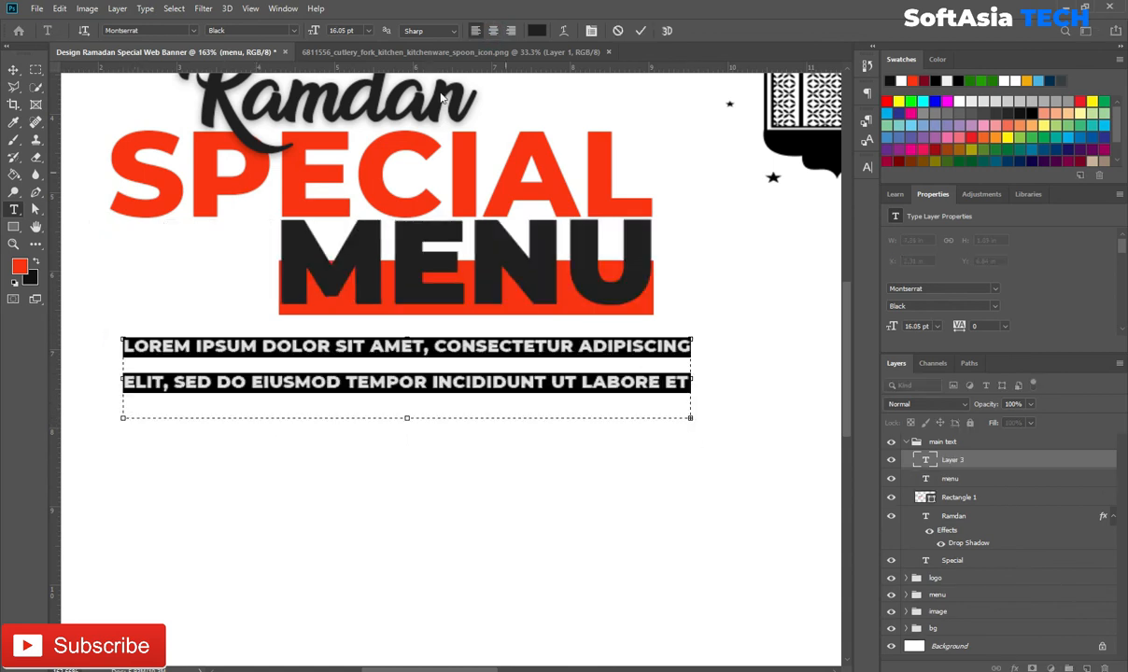
Step: Make the body text centred, Montserrat SemiBold, dark, with 100 tracking
left_click(495, 32)
left_click(868, 168)
left_click(821, 185)
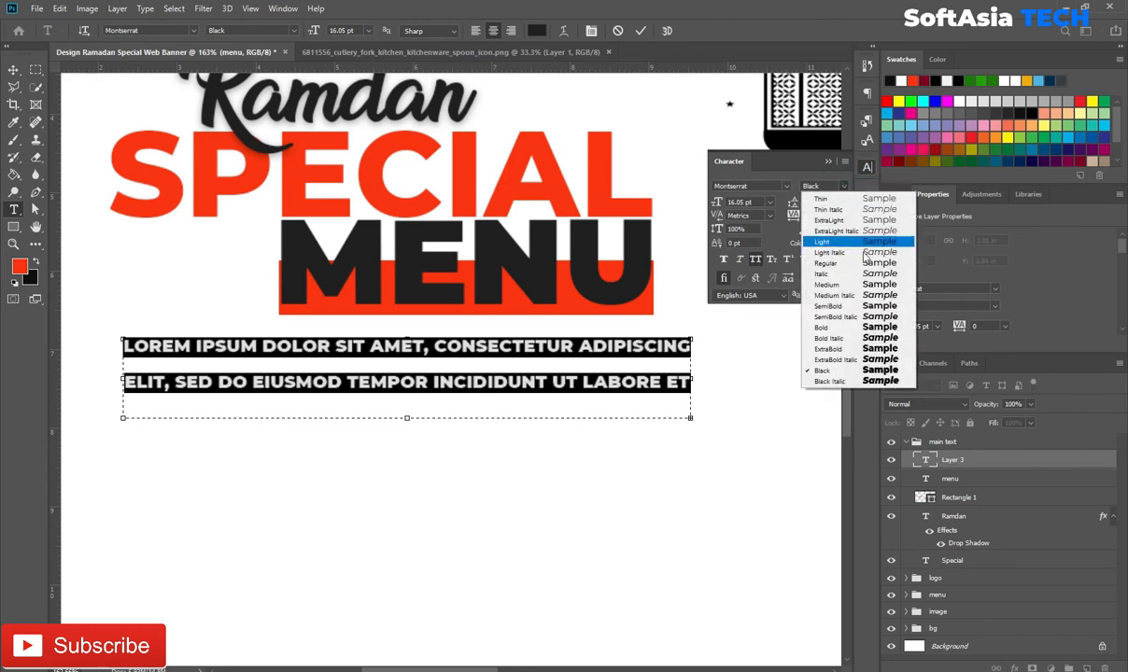
left_click(869, 305)
left_click(837, 244)
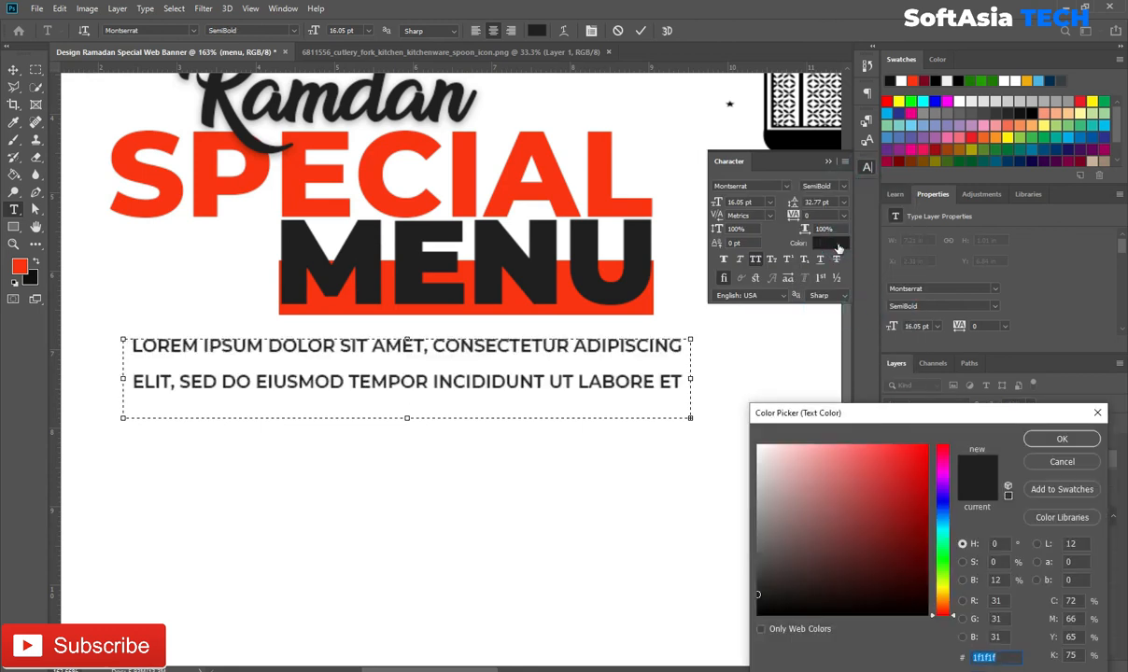
left_click(1062, 439)
left_click(809, 215)
left_click(782, 344)
left_click(994, 464)
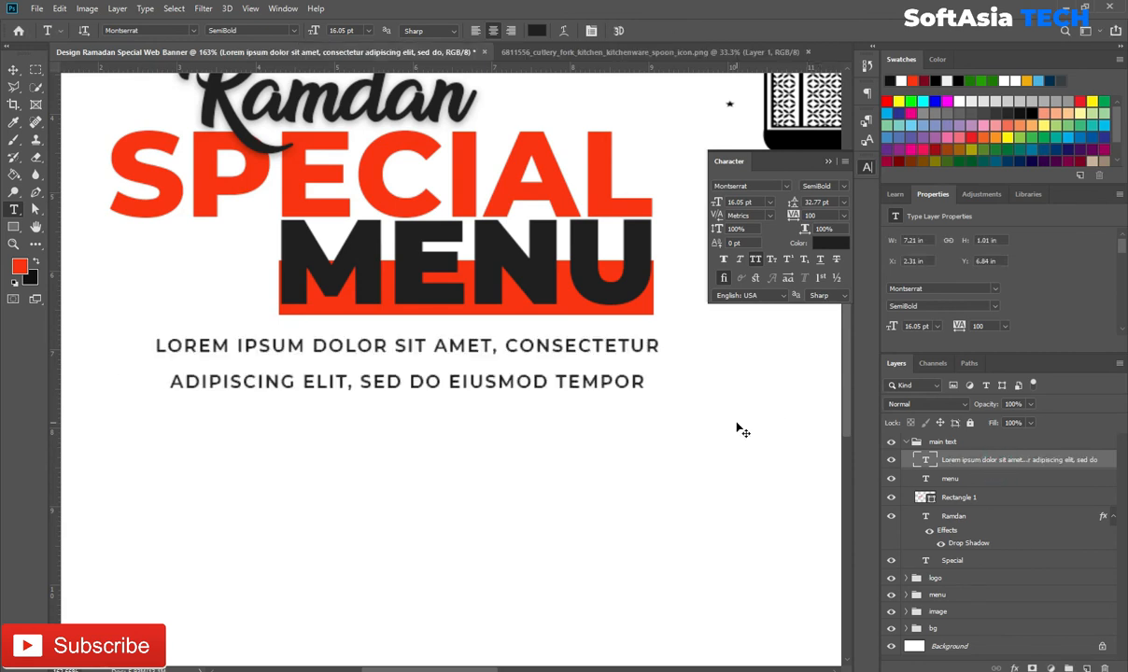
Step: Enlarge the body text slightly and nudge it left and down
key("ctrl+t")
left_click_drag(690, 338, 730, 332)
left_click_drag(673, 369, 636, 404)
key("Return")
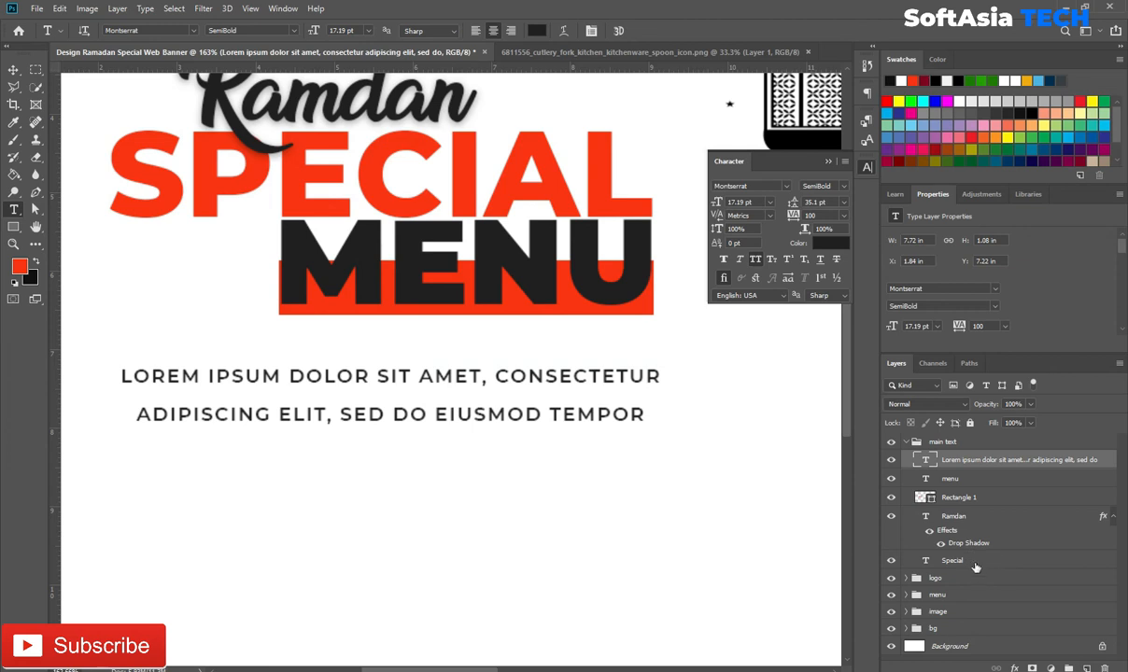
Step: Centre the body text horizontally under SPECIAL using SPECIAL's selection outline
left_click(974, 563, "ctrl")
left_click(988, 560)
left_click(925, 561, "ctrl")
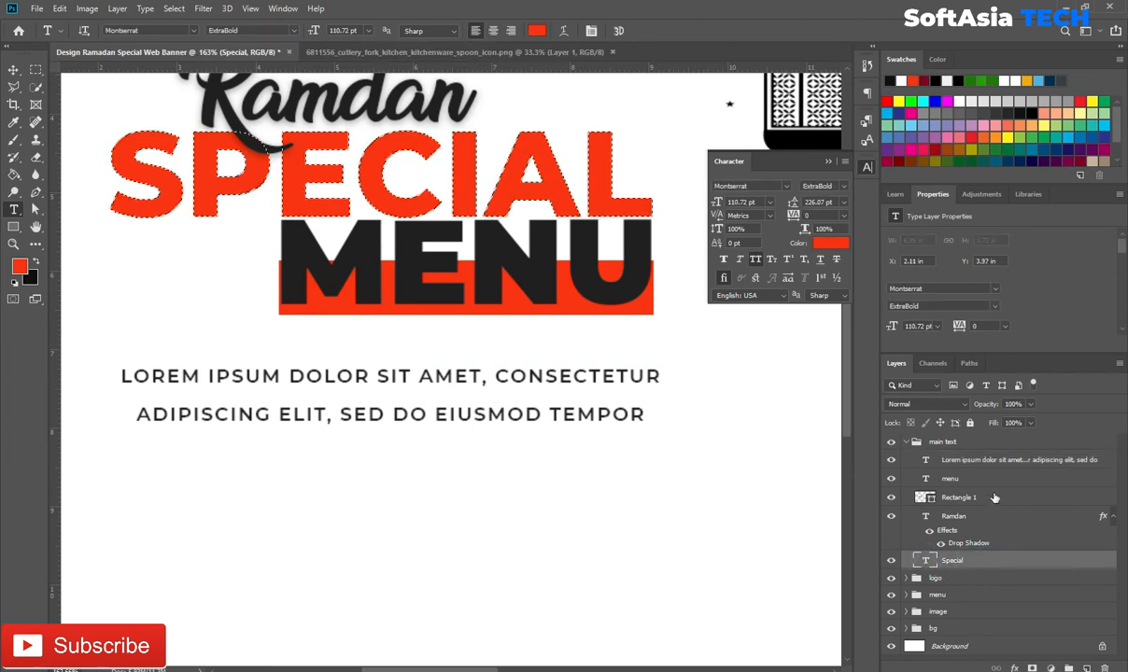
left_click(1018, 460)
key("v")
left_click(305, 29)
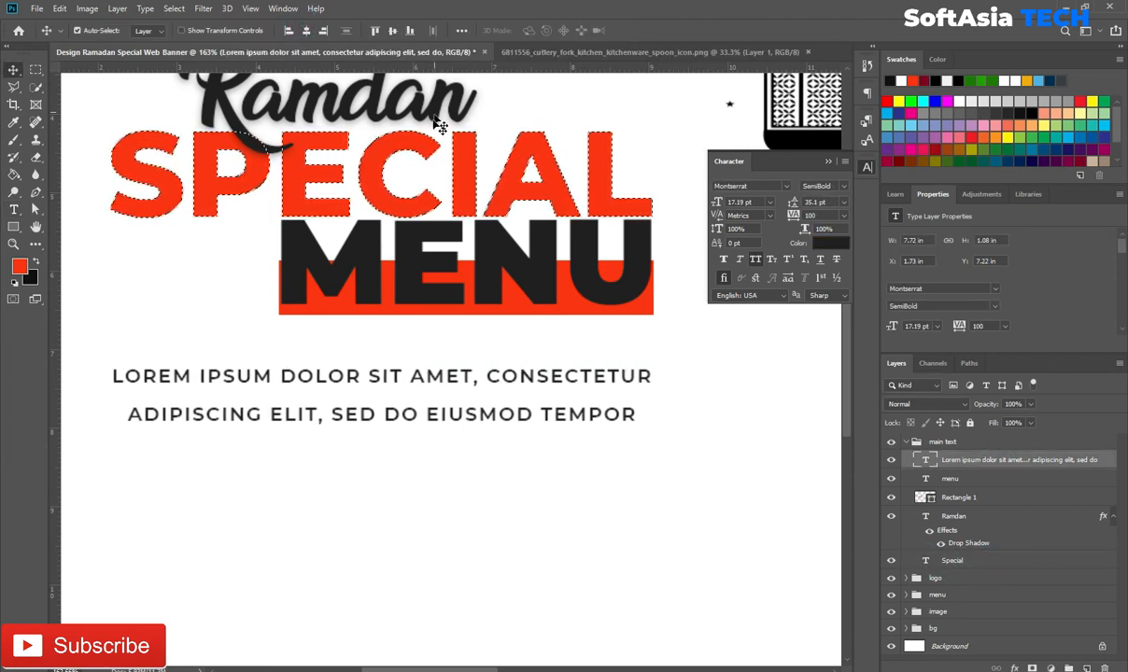
key("ctrl+d")
scroll(355, 241, "down", 5)
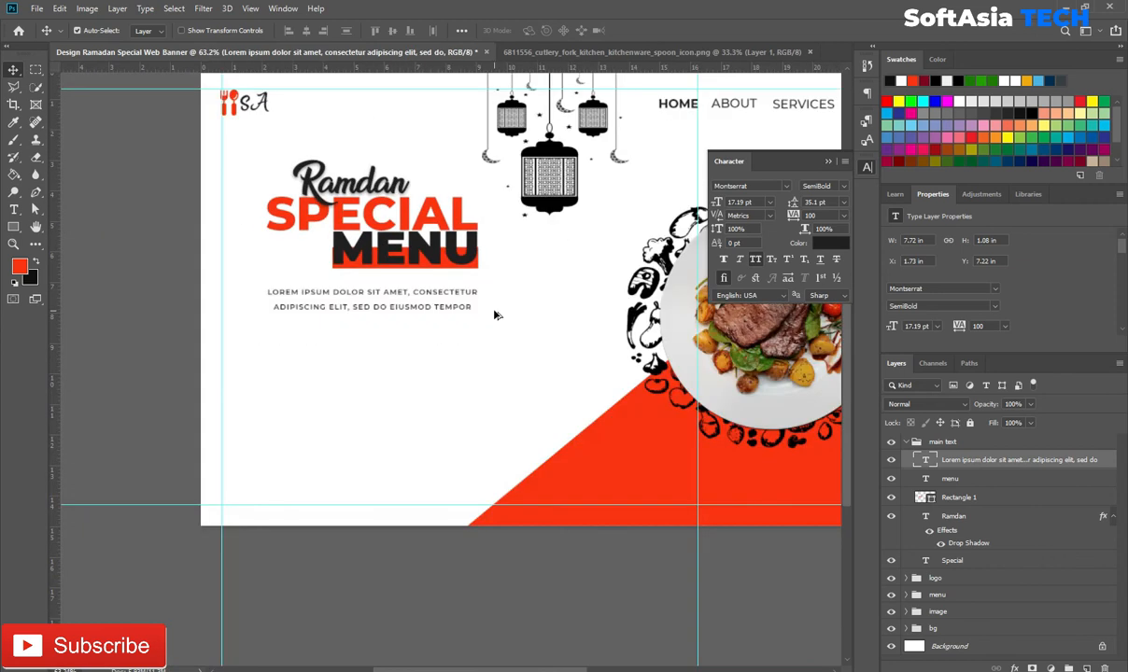
Step: Draw a button rectangle with 66 px rounded corners below the body text
left_click(904, 442)
scroll(289, 398, "up", 3)
left_click(13, 227)
left_click_drag(282, 433, 466, 469)
left_click_drag(894, 329, 942, 327)
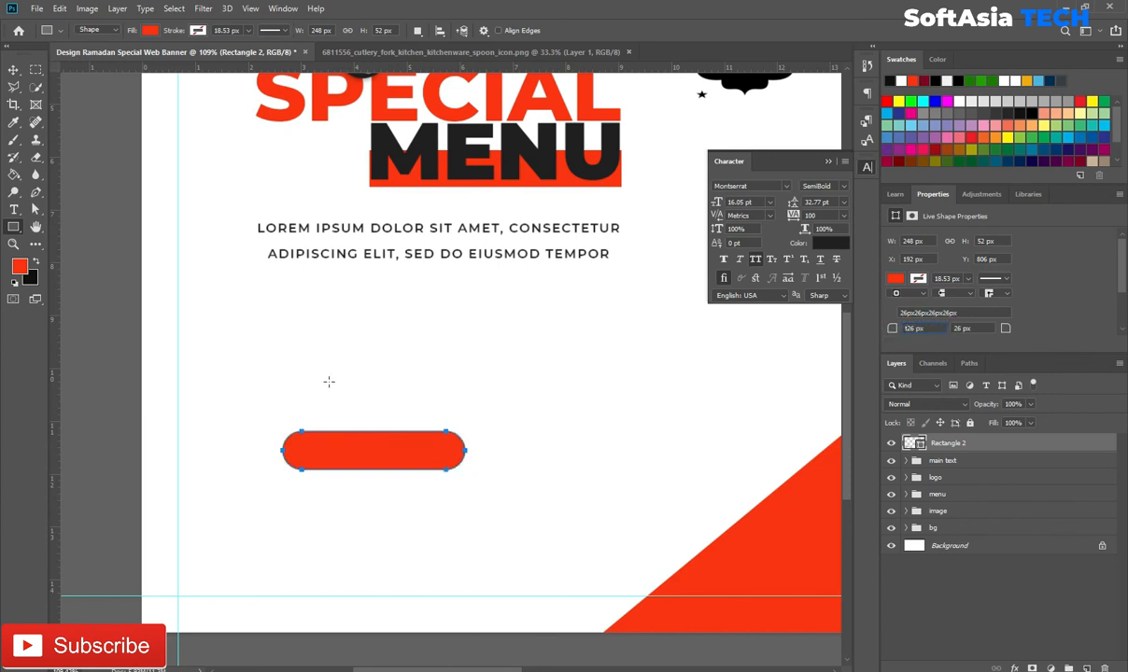
left_click(830, 163)
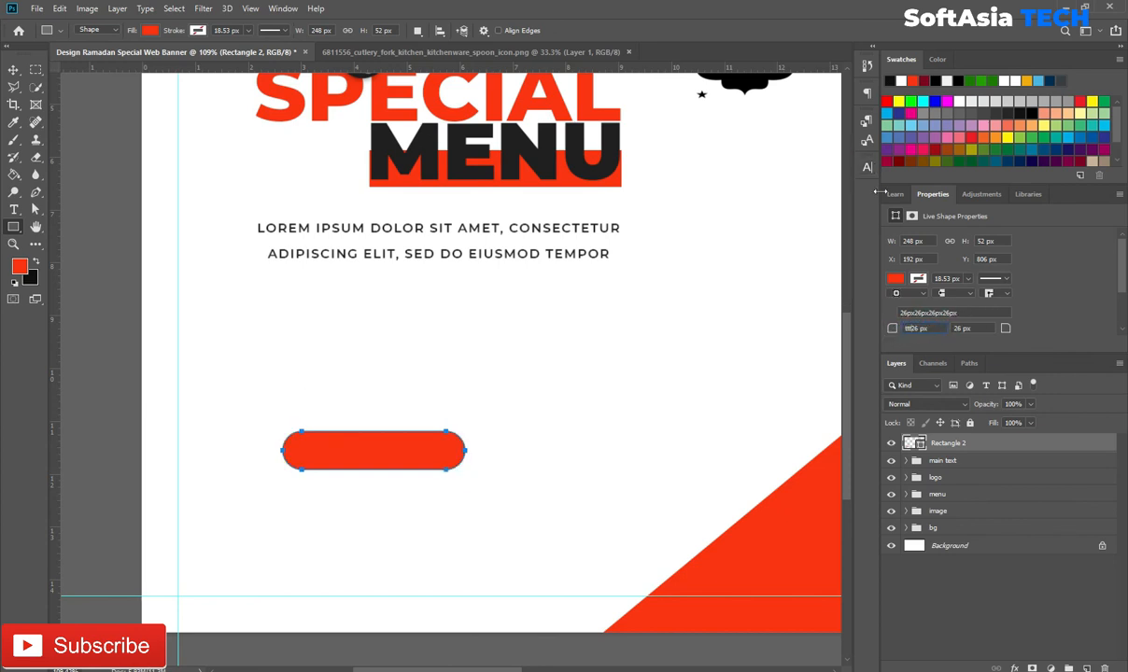
Step: Add a text layer reading 'ORDER NOW' above the button
left_click(13, 209)
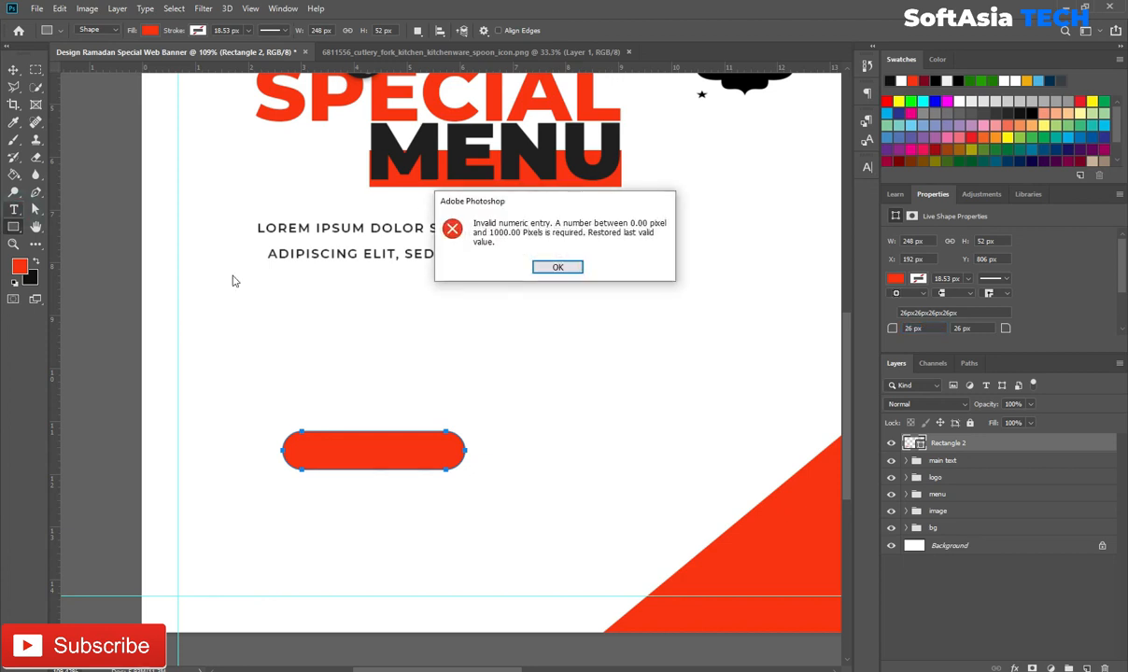
left_click(568, 268)
left_click(301, 331)
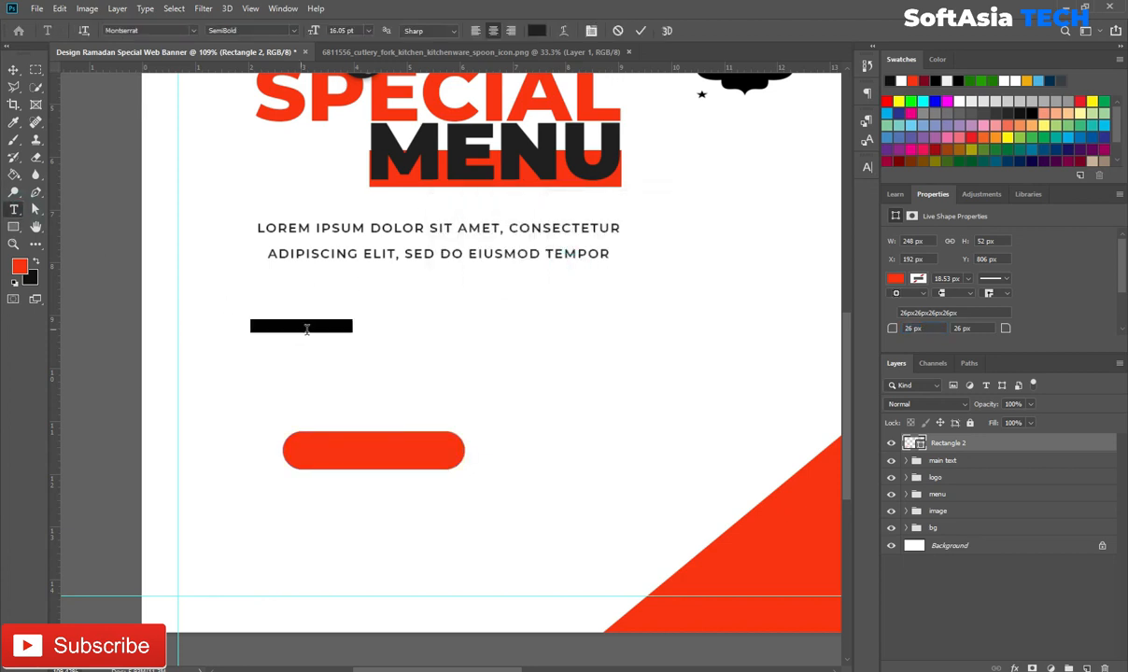
type("ORDER NOW")
left_click(985, 443)
Step: Set ORDER NOW to Montserrat Black with 0 tracking and enlarge it
left_click(870, 167)
left_click(843, 215)
left_click(818, 295)
left_click(822, 186)
left_click(864, 371)
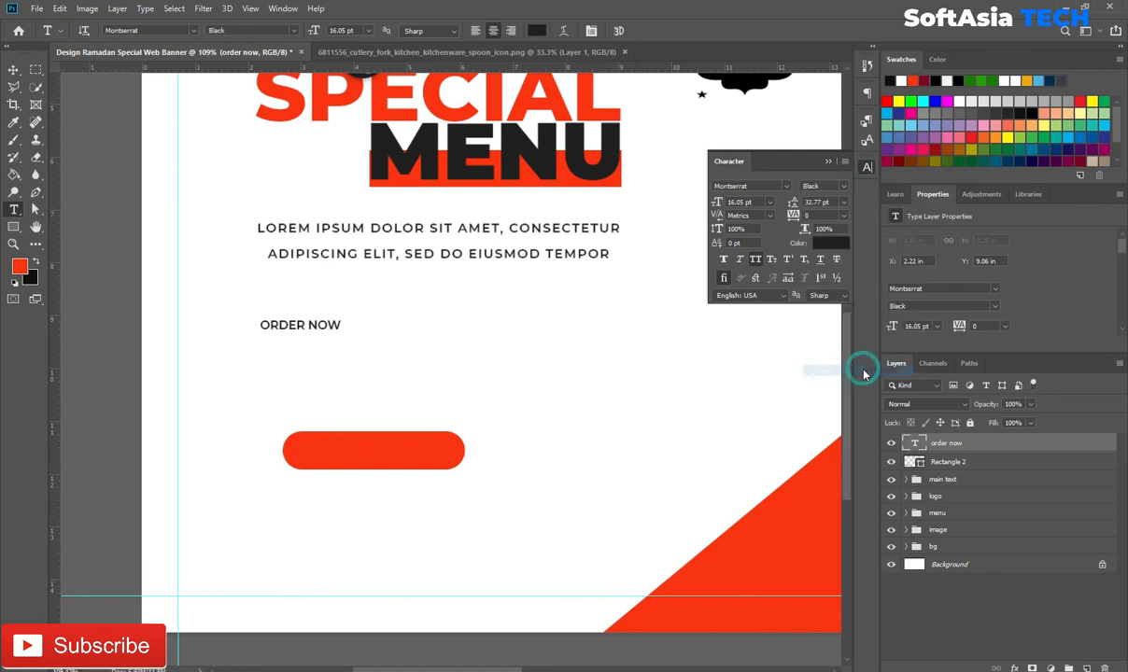
left_click(828, 163)
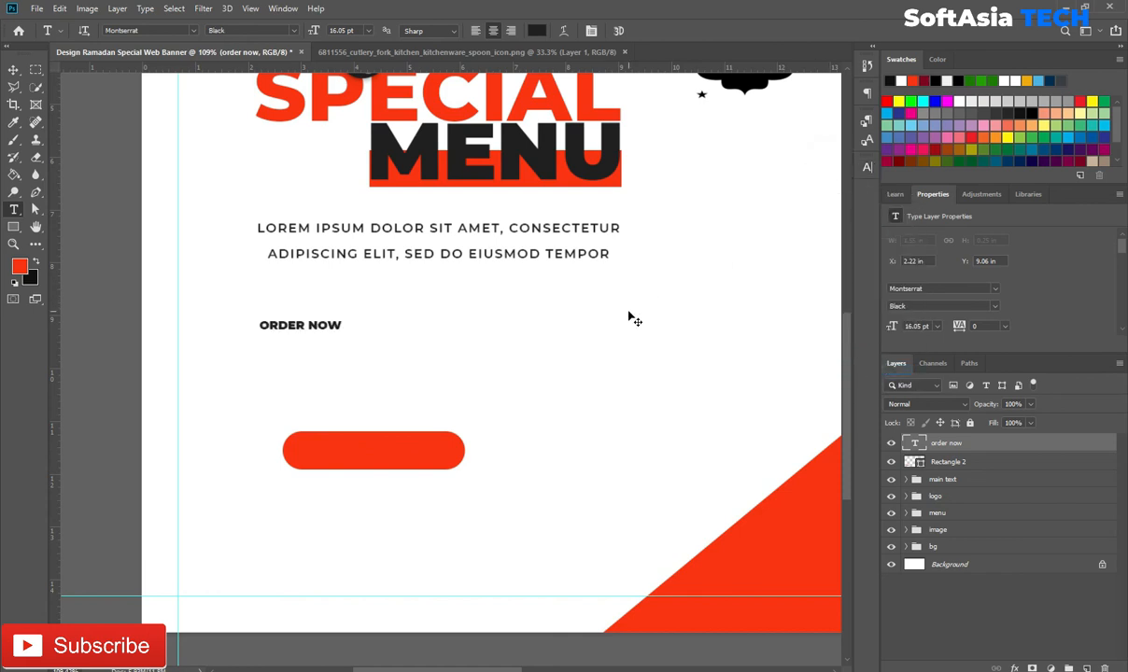
key("ctrl+t")
left_click_drag(346, 312, 394, 297)
key("Return")
Step: Centre ORDER NOW vertically and horizontally on the red button
left_click(913, 464, "ctrl")
key("v")
left_click(392, 30)
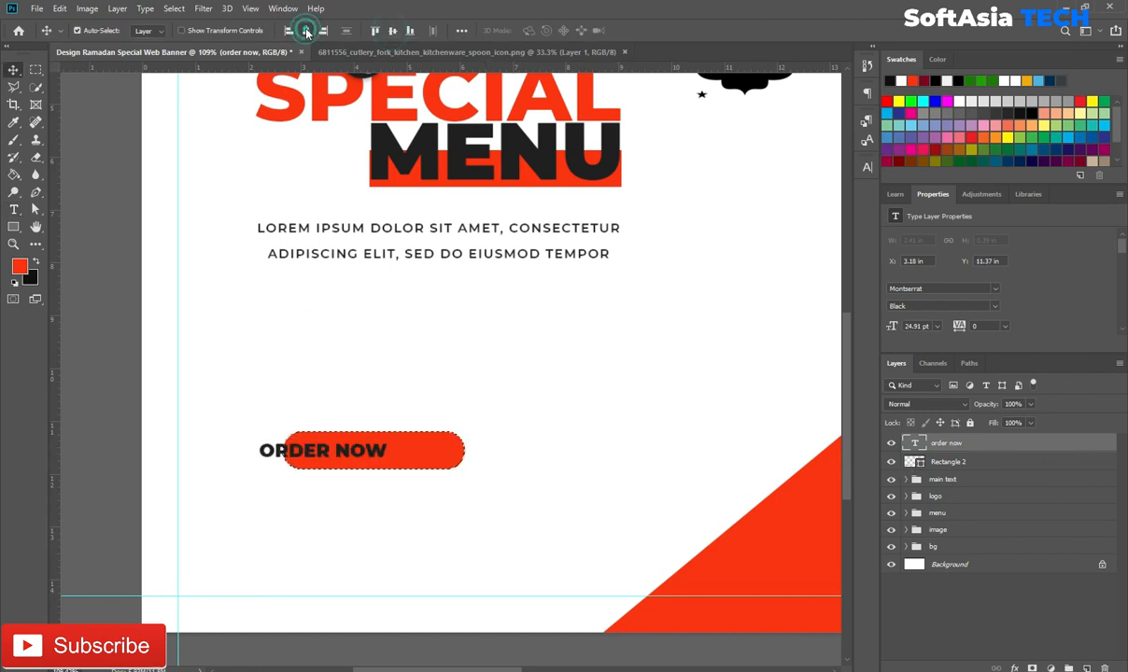
left_click(306, 30)
key("ctrl+d")
Step: Group the ORDER NOW text with the button shape and rename the group
left_click(1020, 463, "shift")
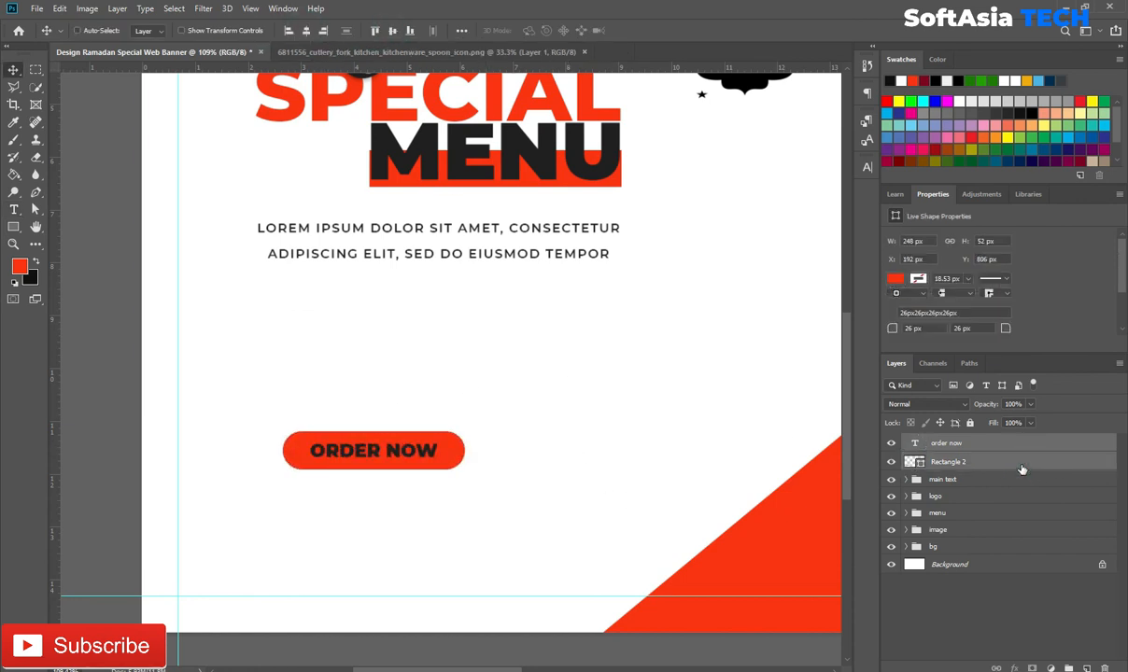
key("ctrl+g")
double_click(941, 441)
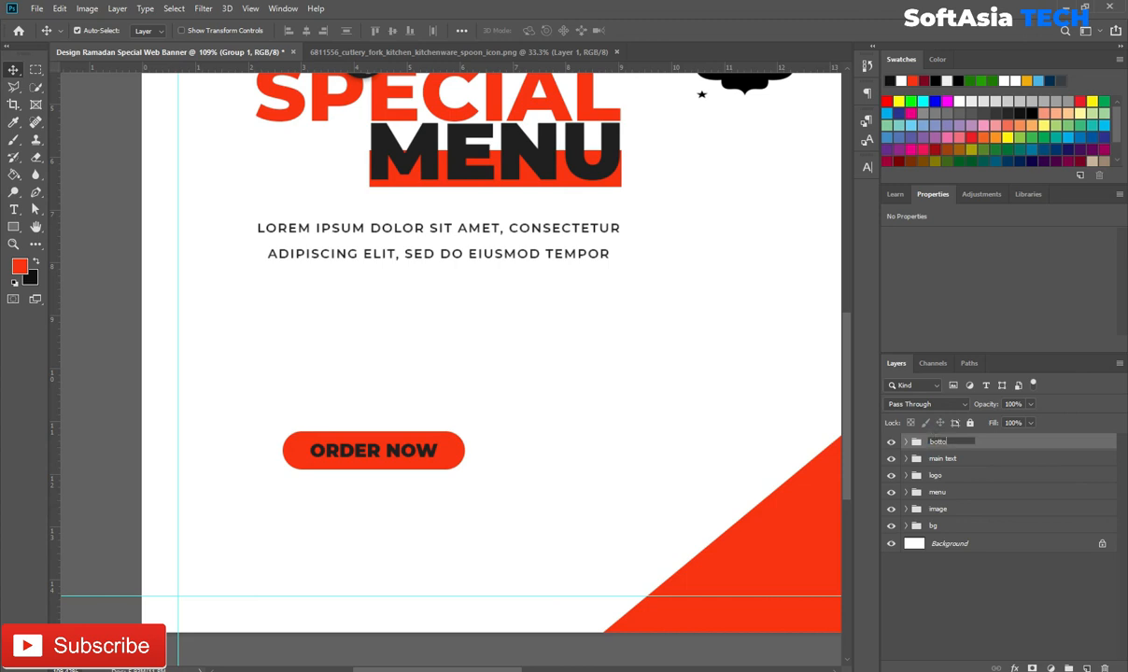
Step: Move the botton group up and to the right beneath the lorem text
left_click(635, 455)
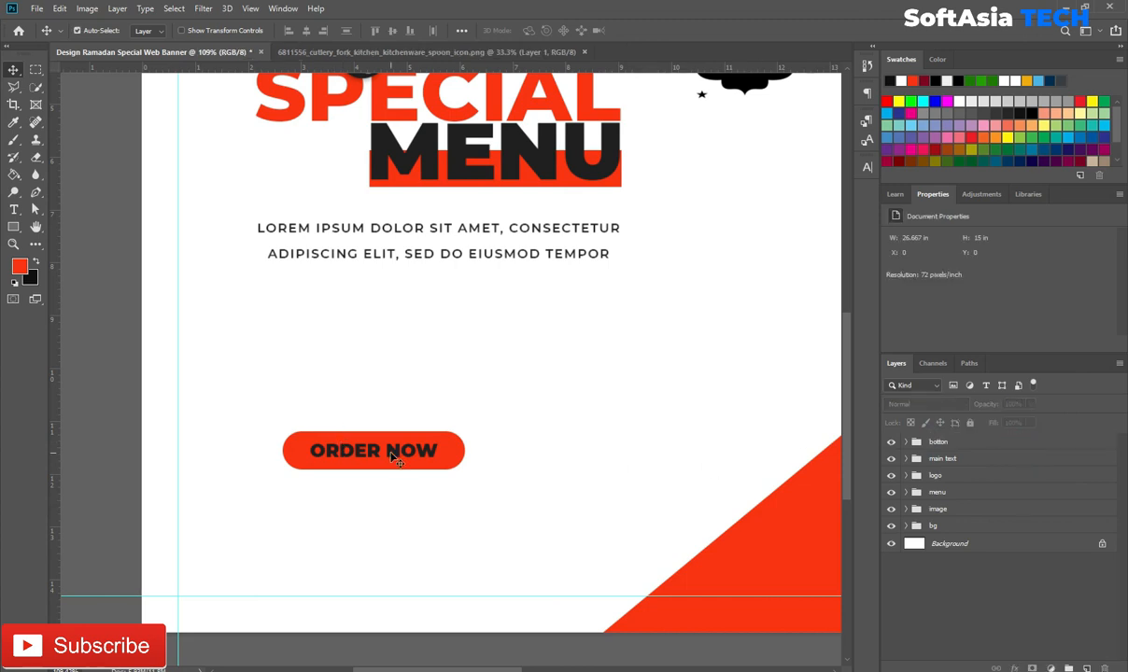
left_click(964, 442)
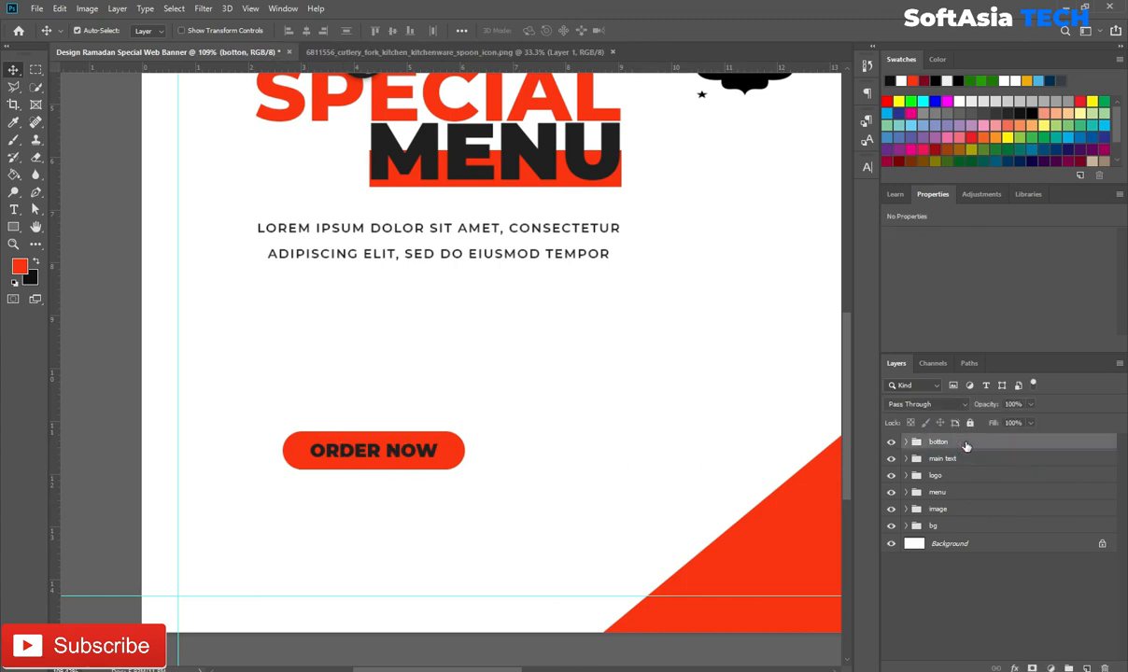
key("ctrl+t")
left_click_drag(374, 447, 423, 349)
left_click(645, 30)
Step: Change the ORDER NOW text colour to white sampled from the canvas
left_click(432, 364)
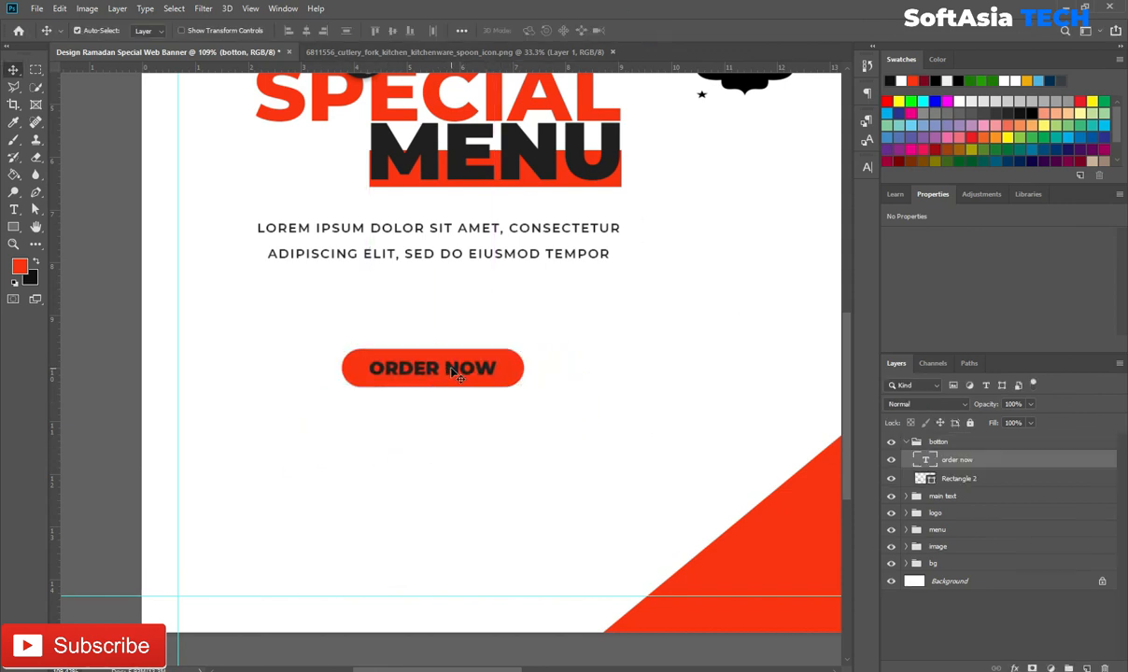
left_click(866, 166)
left_click(840, 245)
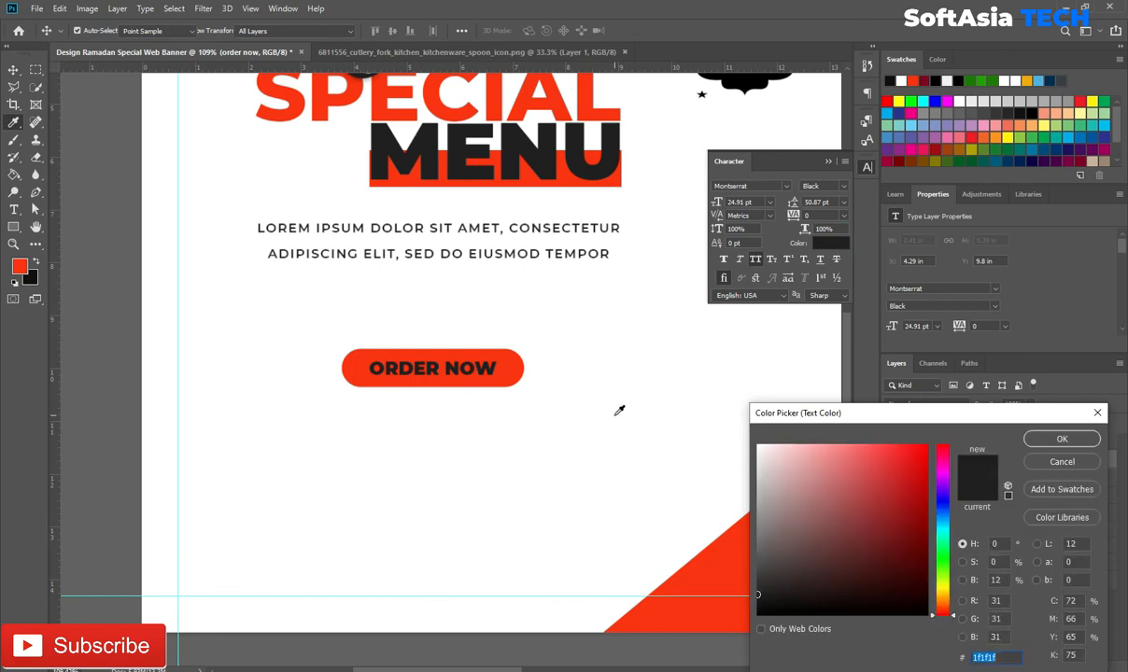
left_click(565, 405)
left_click(1059, 440)
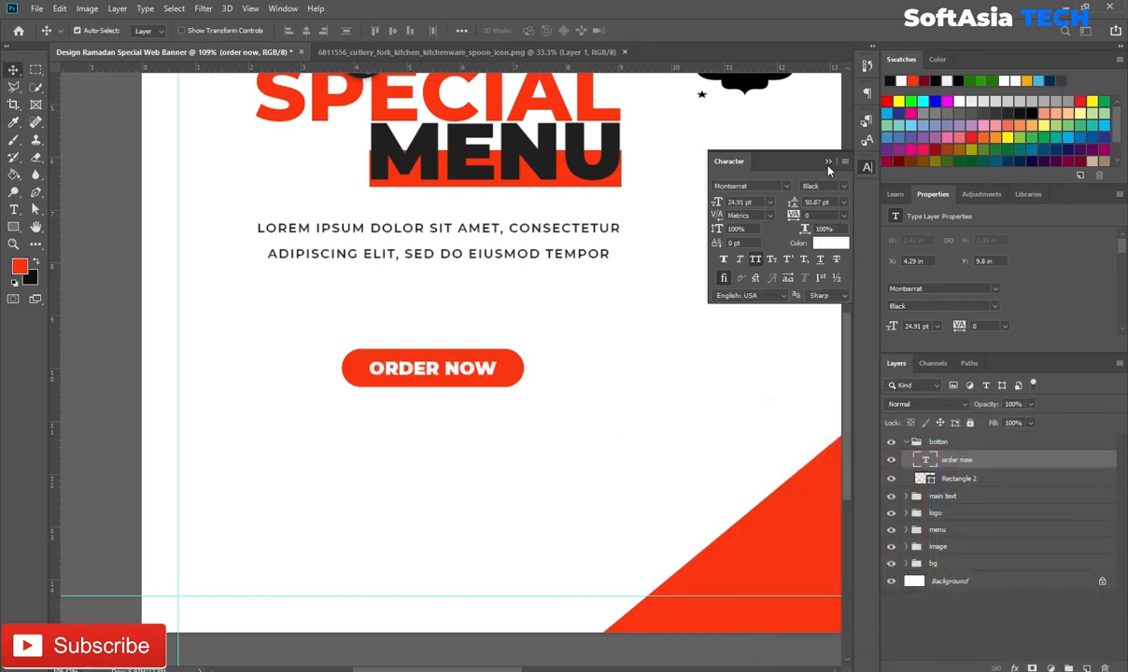
left_click(828, 163)
key("t")
left_click(336, 491)
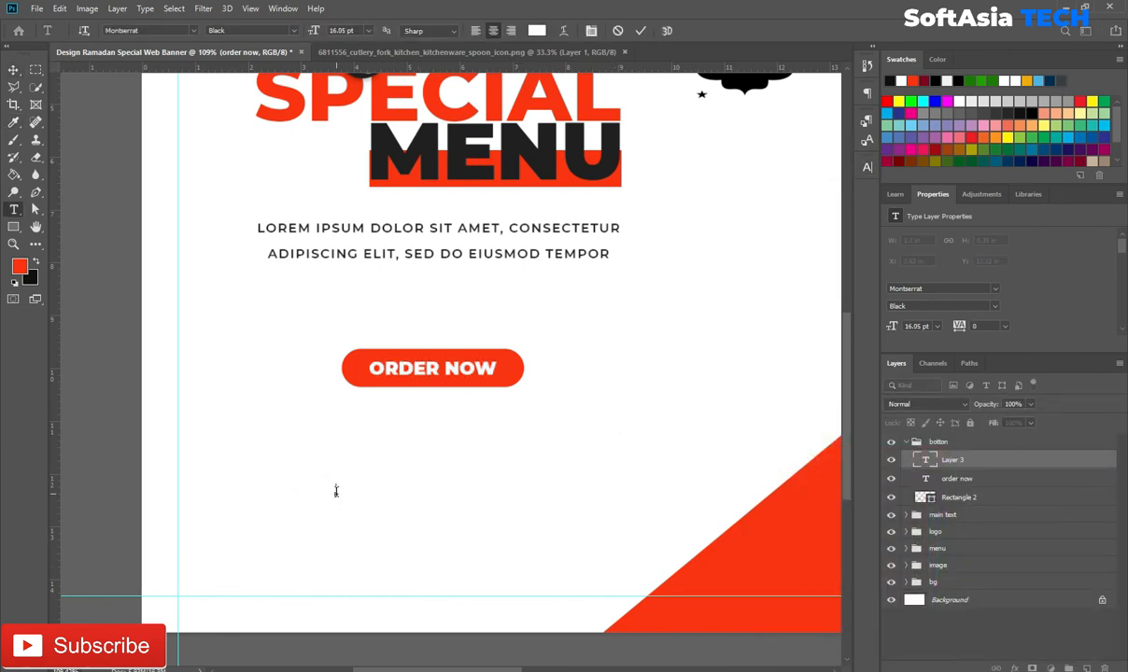
Step: Colour the phone number dark (1f1f1f) like MENU and enlarge it
left_click(1027, 462)
left_click(868, 167)
left_click(839, 243)
left_click(540, 164)
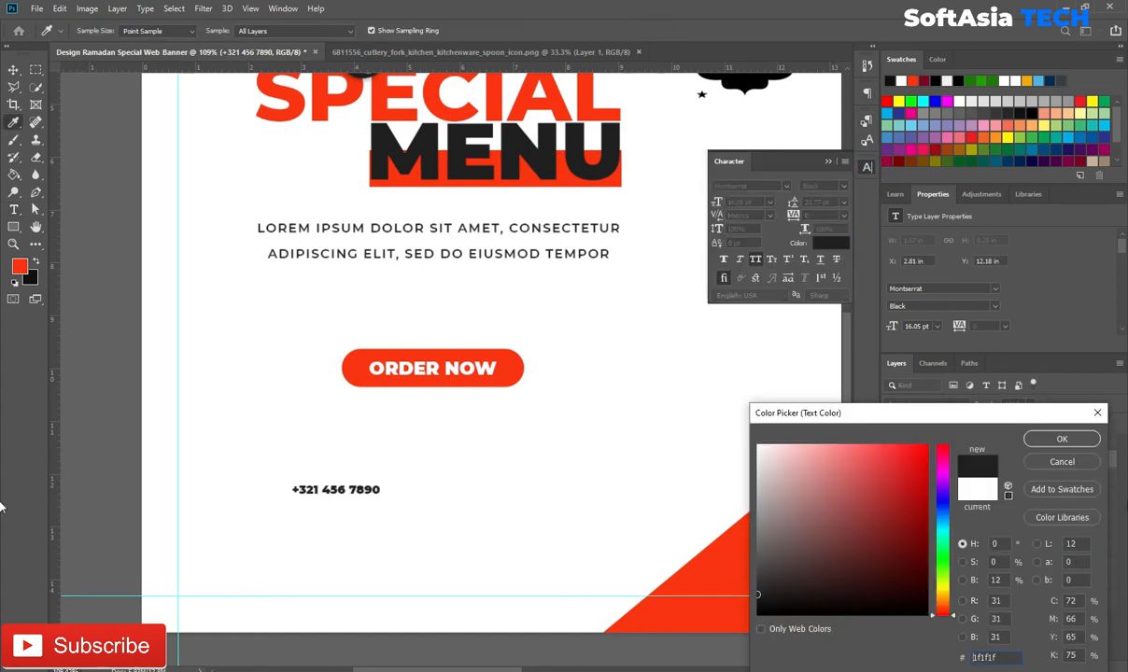
left_click(1062, 439)
left_click(828, 163)
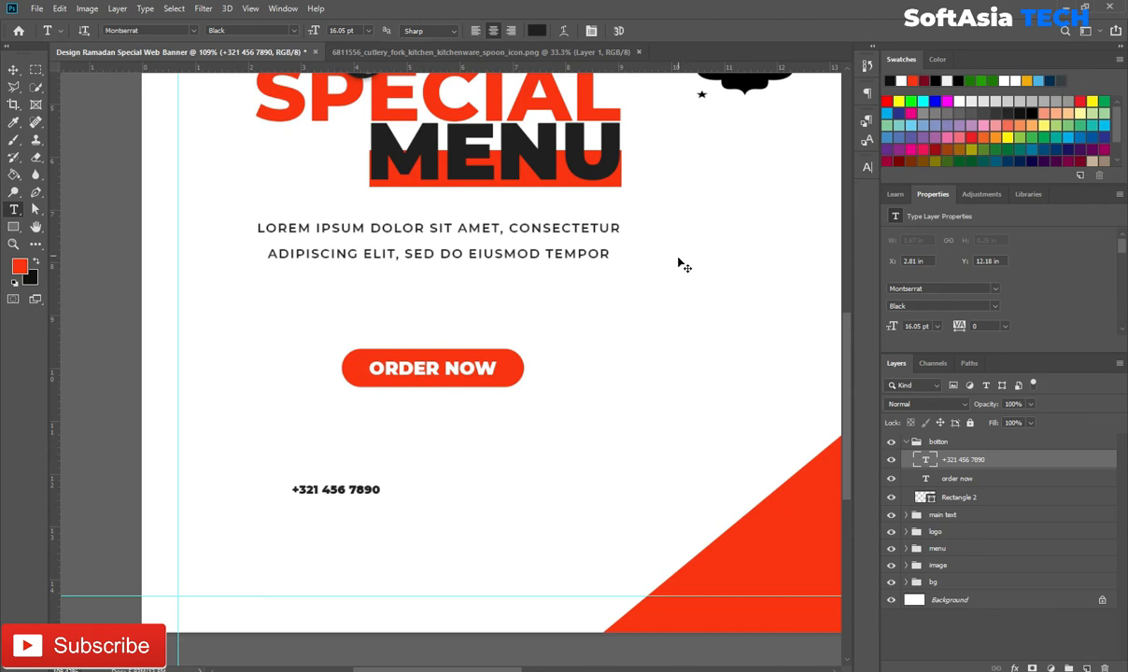
key("ctrl+t")
left_click_drag(381, 480, 565, 422)
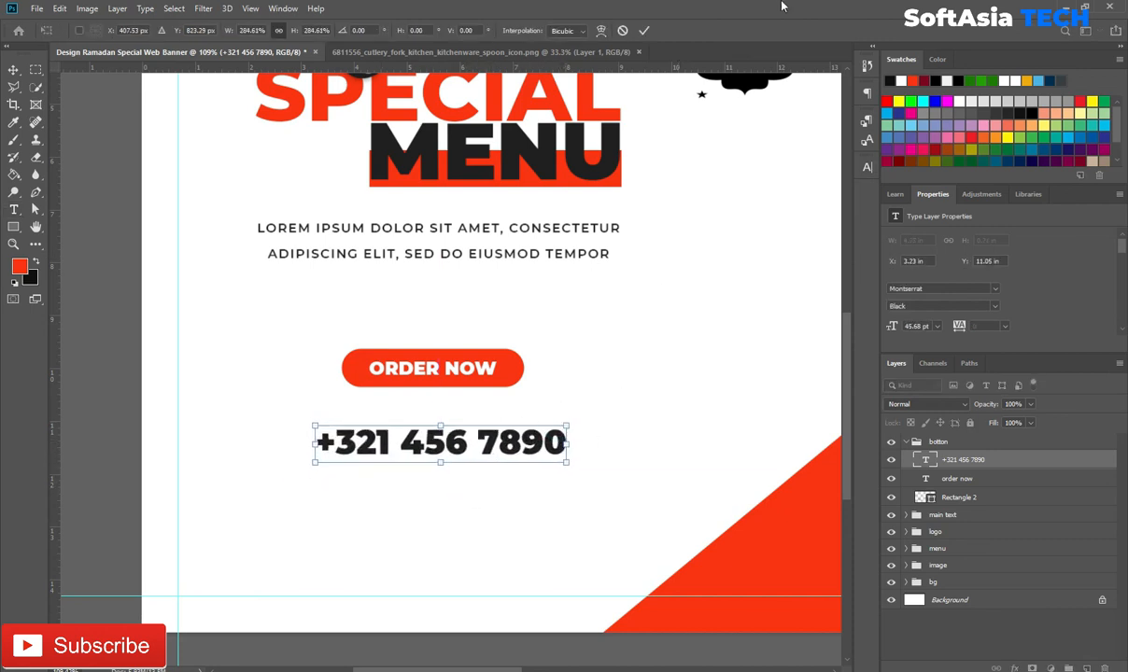
left_click(643, 32)
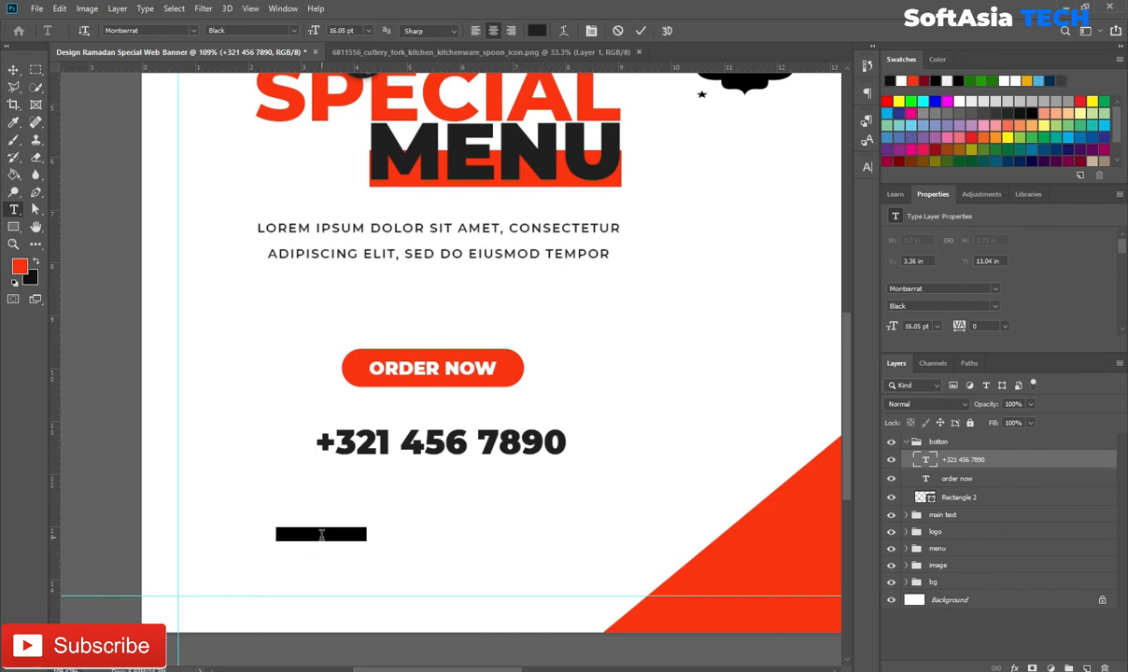
left_click(321, 536)
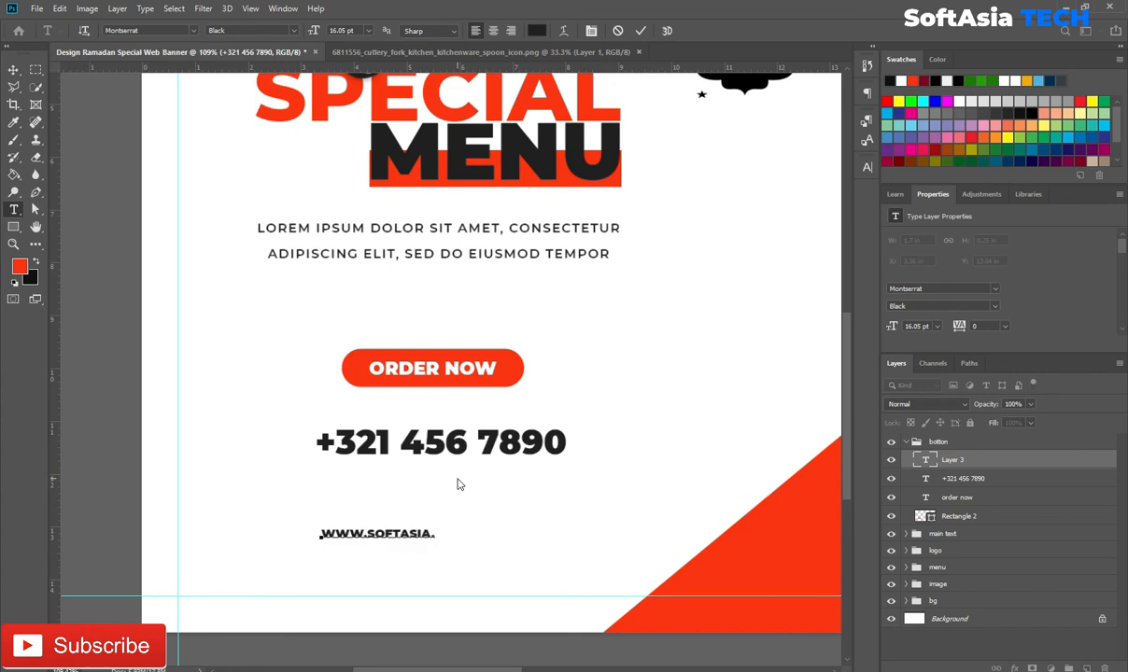
type("www.softasia.com")
left_click(1032, 457)
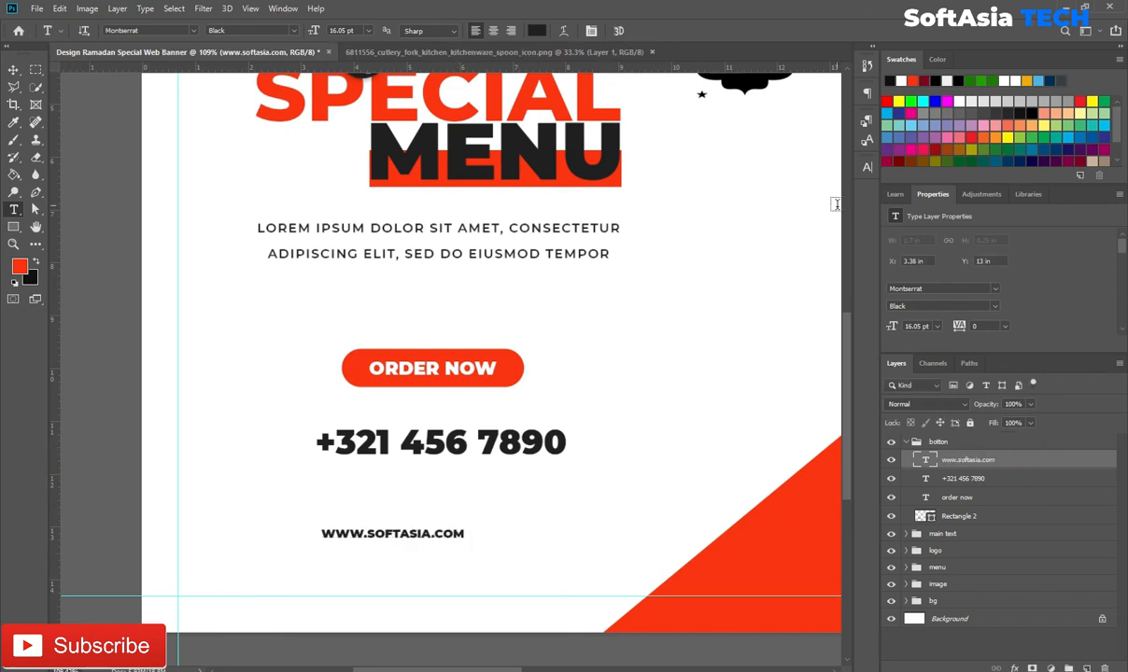
left_click(872, 168)
left_click(843, 187)
left_click(822, 284)
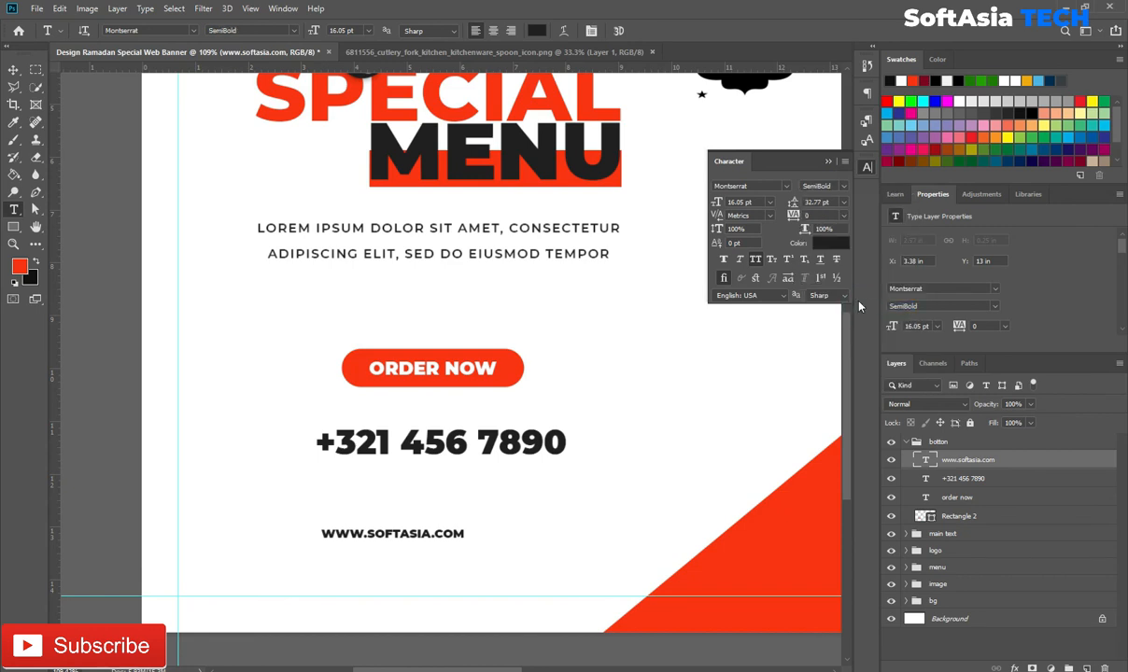
left_click(844, 216)
left_click(822, 374)
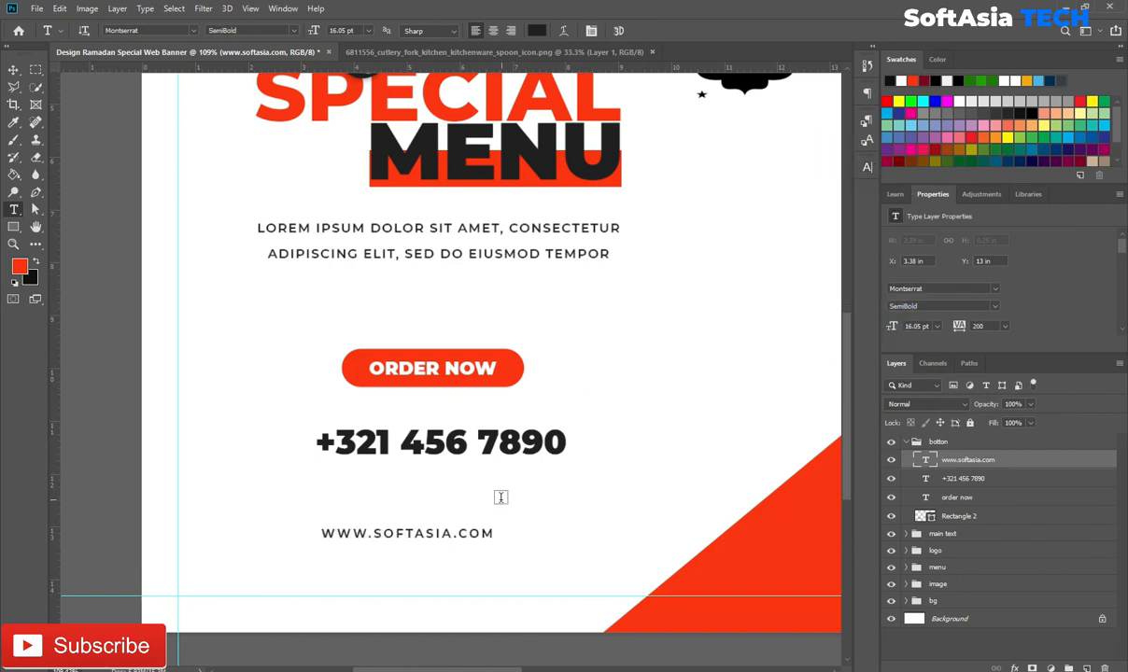
Step: Enlarge the web address, place it just below the phone number, and select both
scroll(477, 504, "up", 3)
key("ctrl+t")
left_click_drag(520, 531, 560, 521)
left_click_drag(488, 545, 507, 455)
scroll(509, 456, "down", 3)
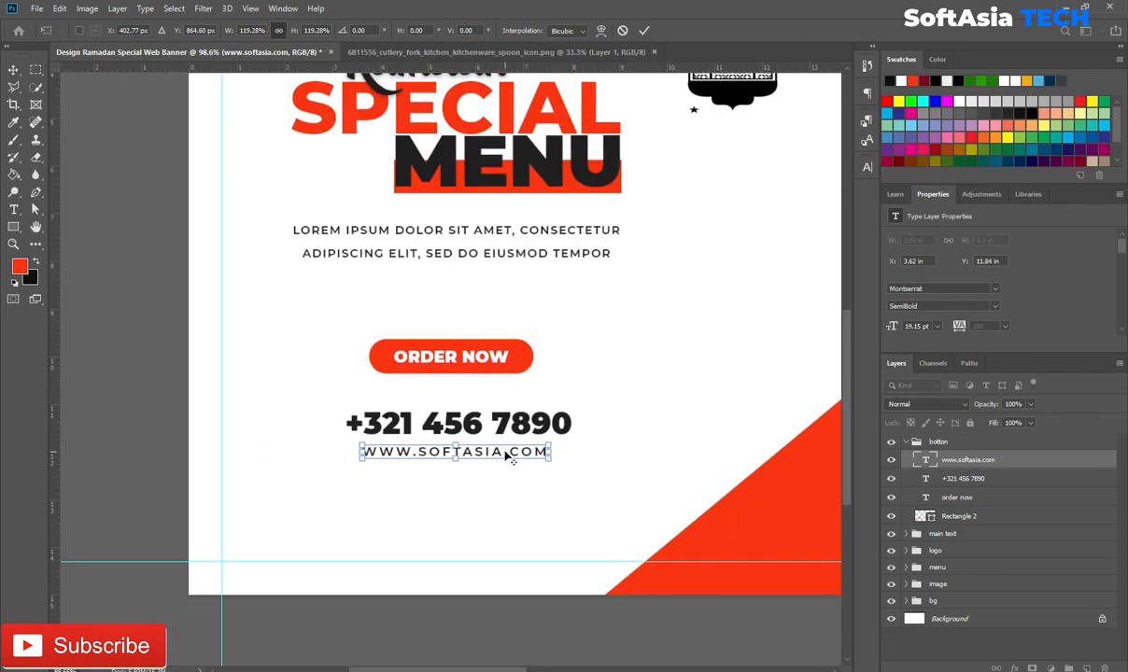
left_click(645, 30)
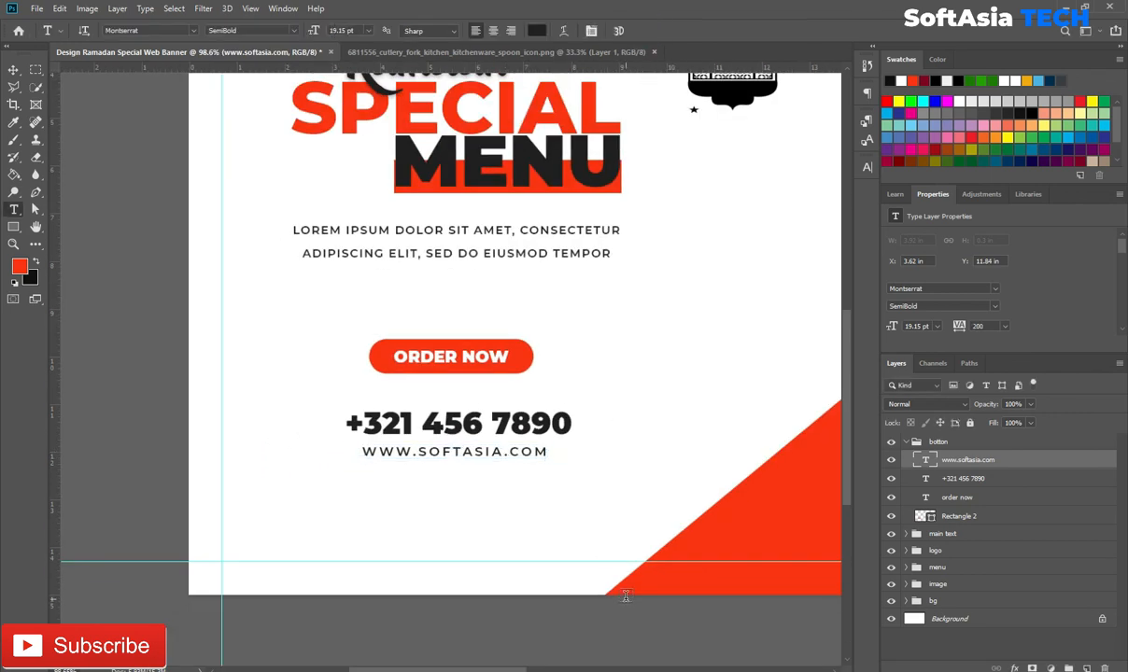
left_click(1003, 484, "shift")
Step: Group the phone number and web address as 'info' outside the botton group
key("ctrl+g")
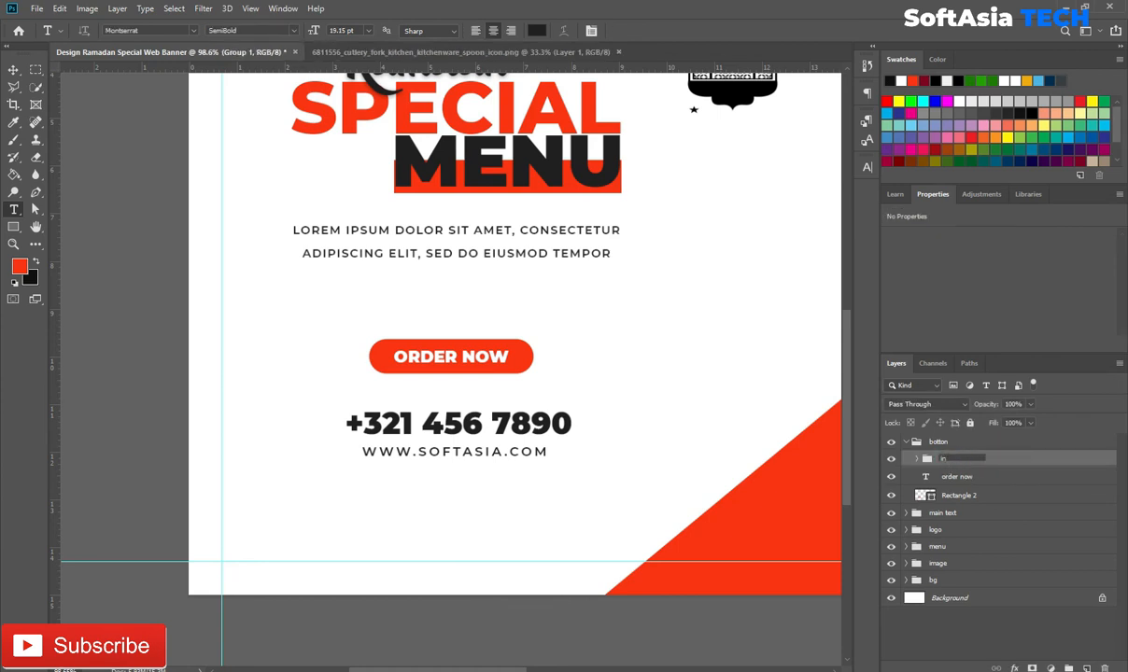
left_click_drag(996, 463, 1002, 505)
left_click(903, 442)
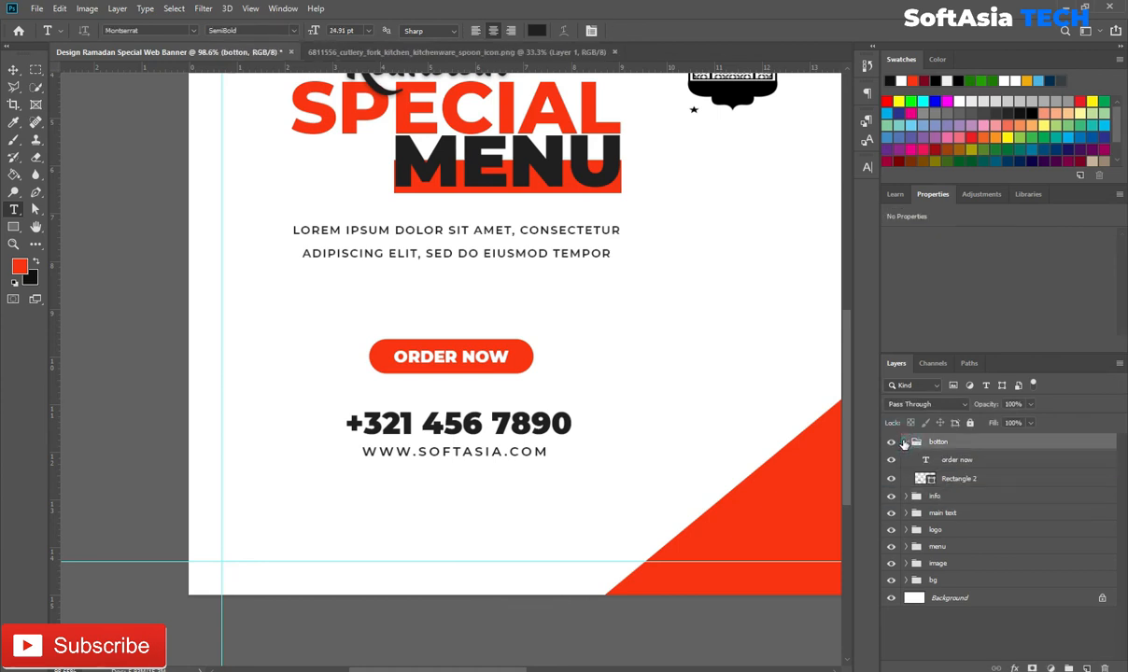
left_click(906, 443)
scroll(285, 425, "down", 5)
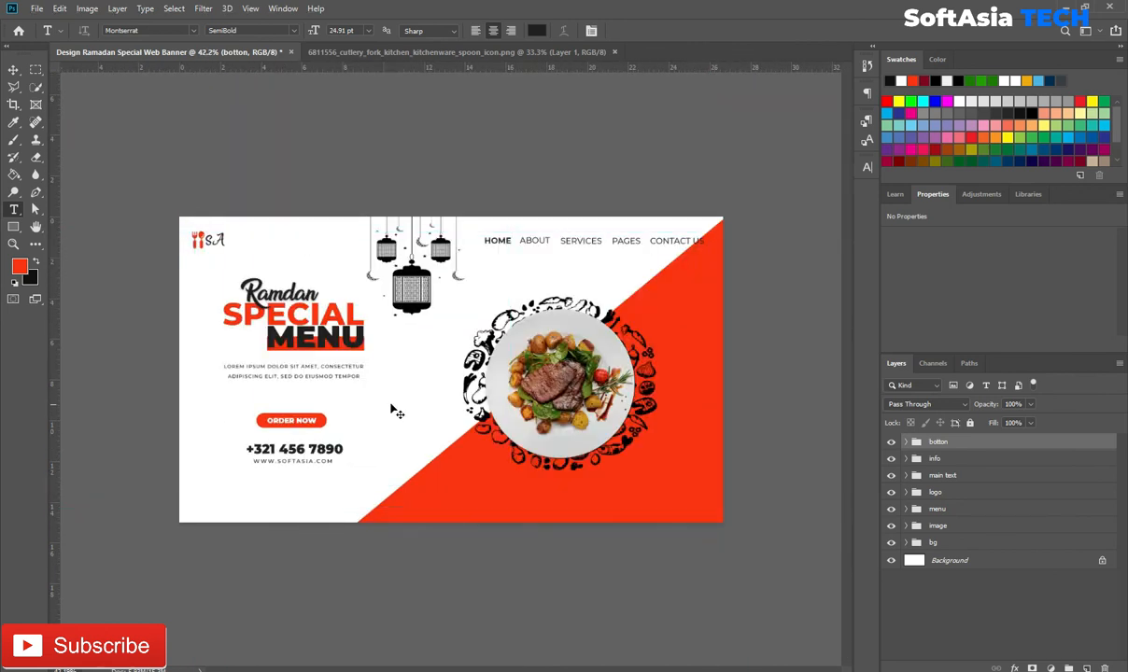
scroll(397, 398, "up", 1)
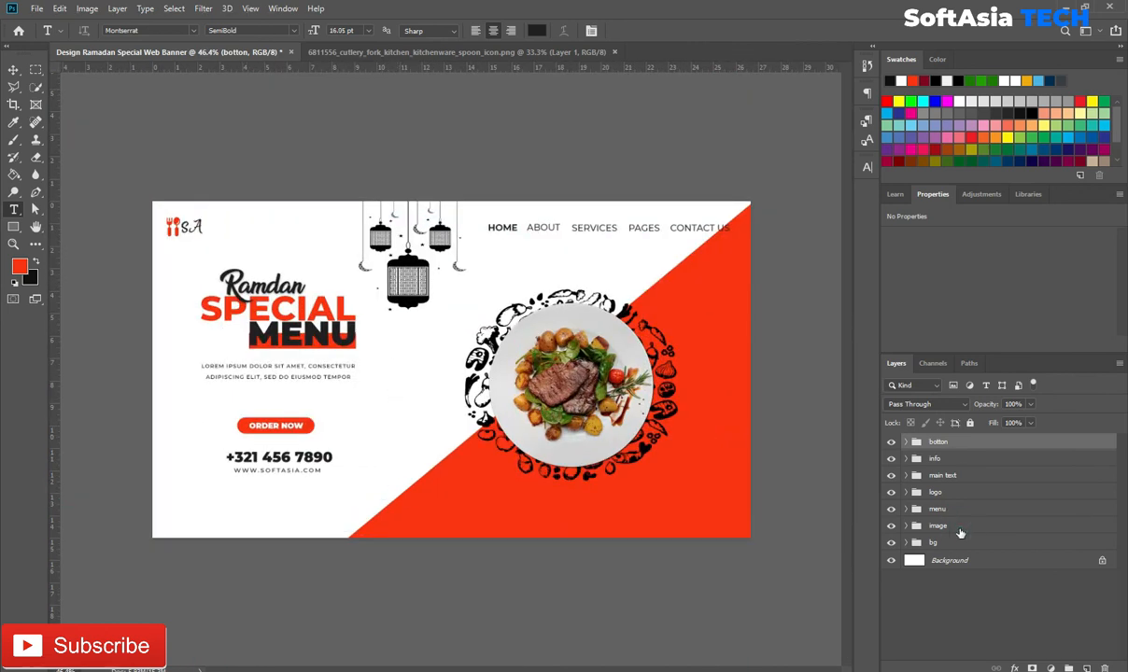
Step: Enlarge the food plate image and shift it slightly left and down
left_click(960, 530)
key("ctrl+t")
left_click_drag(677, 289, 699, 269)
left_click_drag(623, 370, 616, 374)
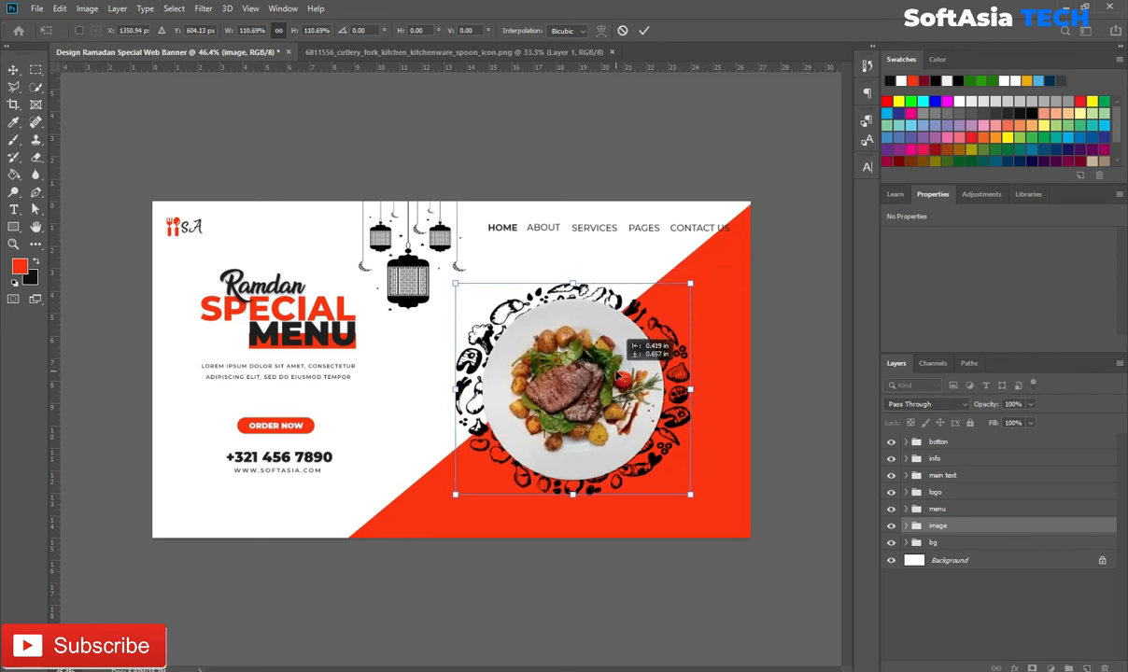
left_click(13, 209)
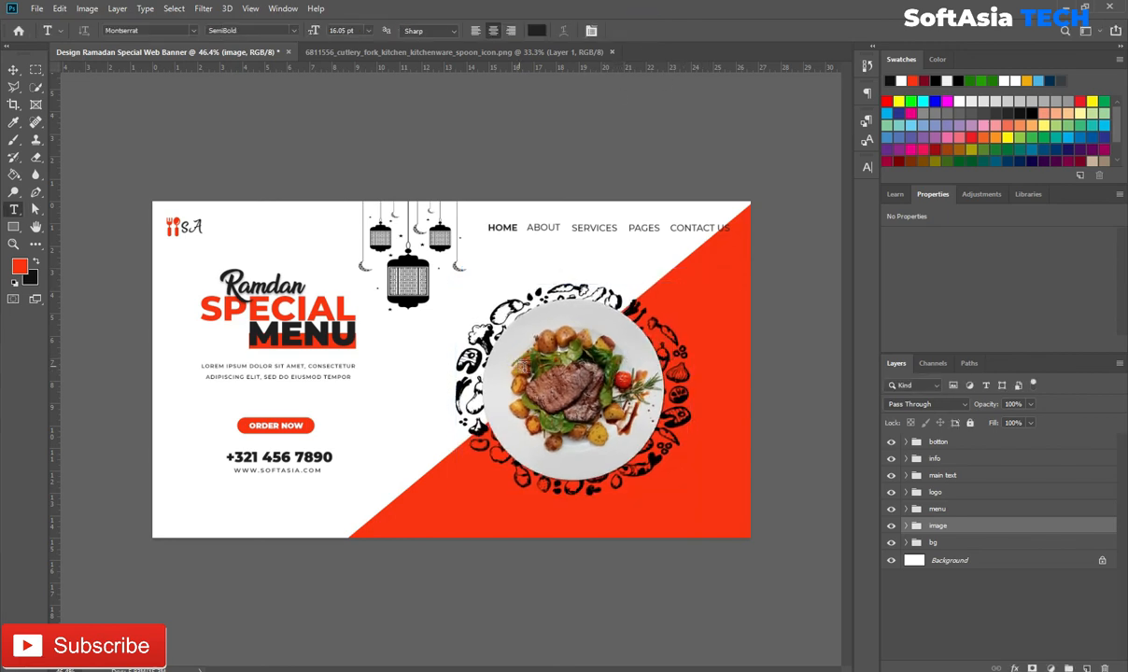